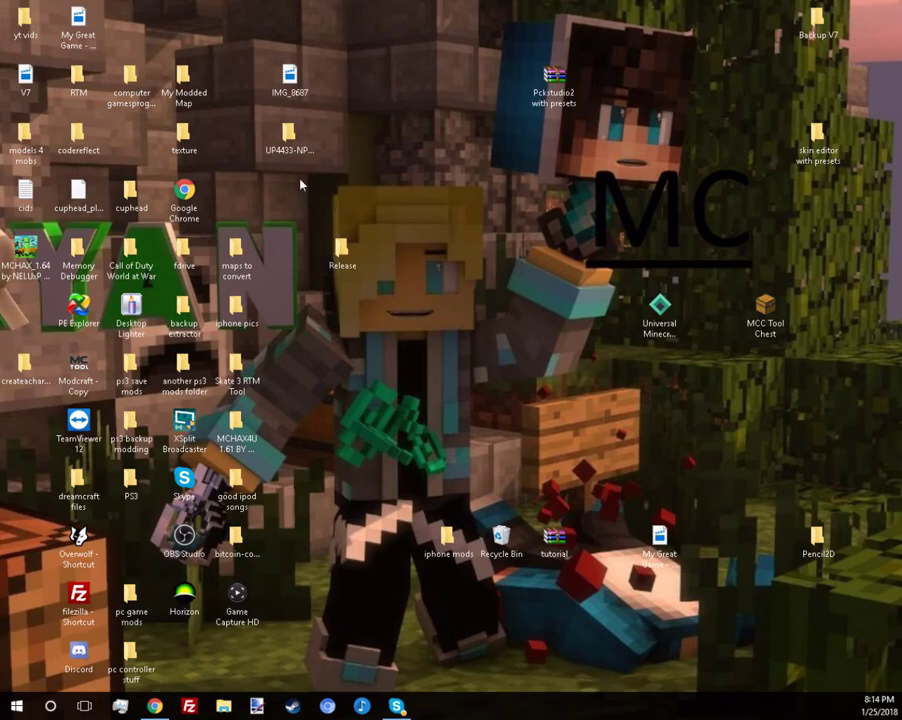
Step: Select and then deselect the Release folder on the desktop
left_click_drag(301, 225, 598, 356)
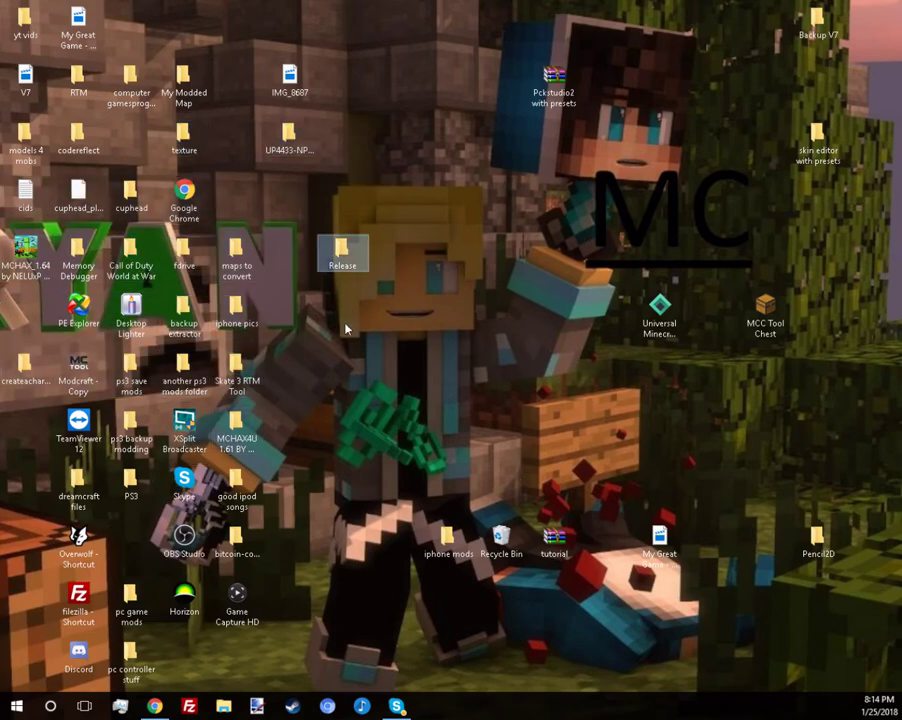
left_click(473, 305)
left_click_drag(488, 336, 330, 200)
left_click_drag(400, 307, 492, 354)
left_click_drag(347, 247, 479, 302)
left_click_drag(366, 270, 488, 331)
left_click(488, 331)
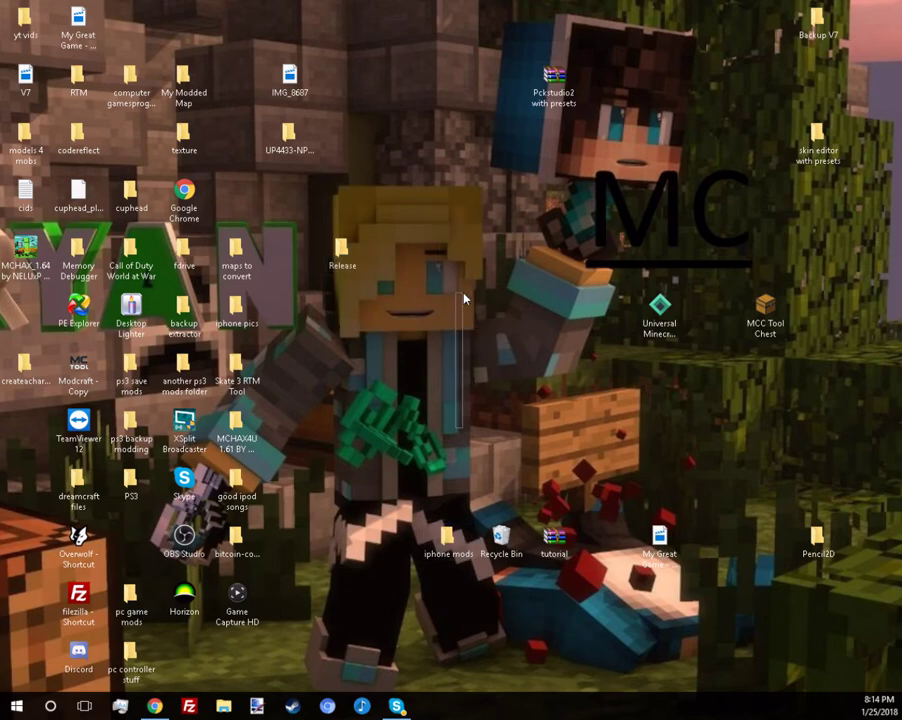
left_click_drag(510, 348, 484, 325)
Step: Open Pckstudio2 with presets.rar in WinRAR and browse into Release\plugins\presets
double_click(573, 107)
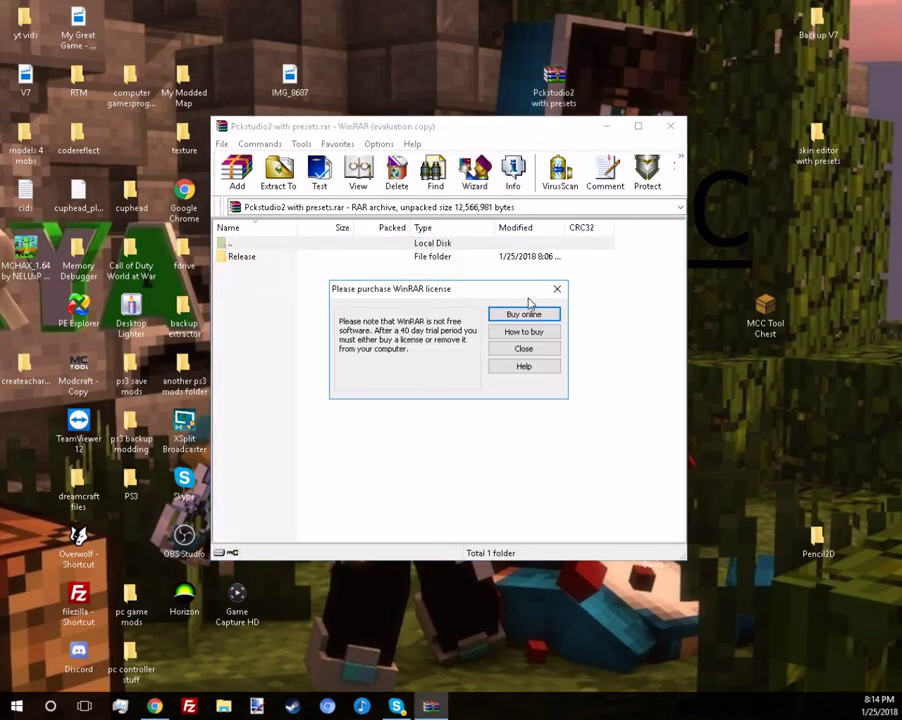
left_click(557, 289)
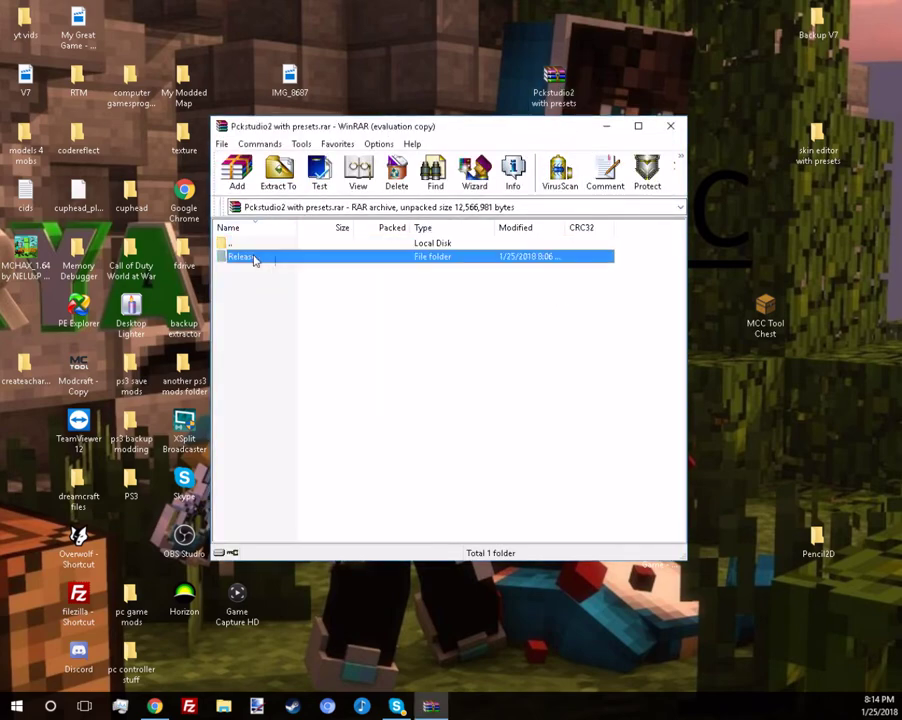
double_click(250, 257)
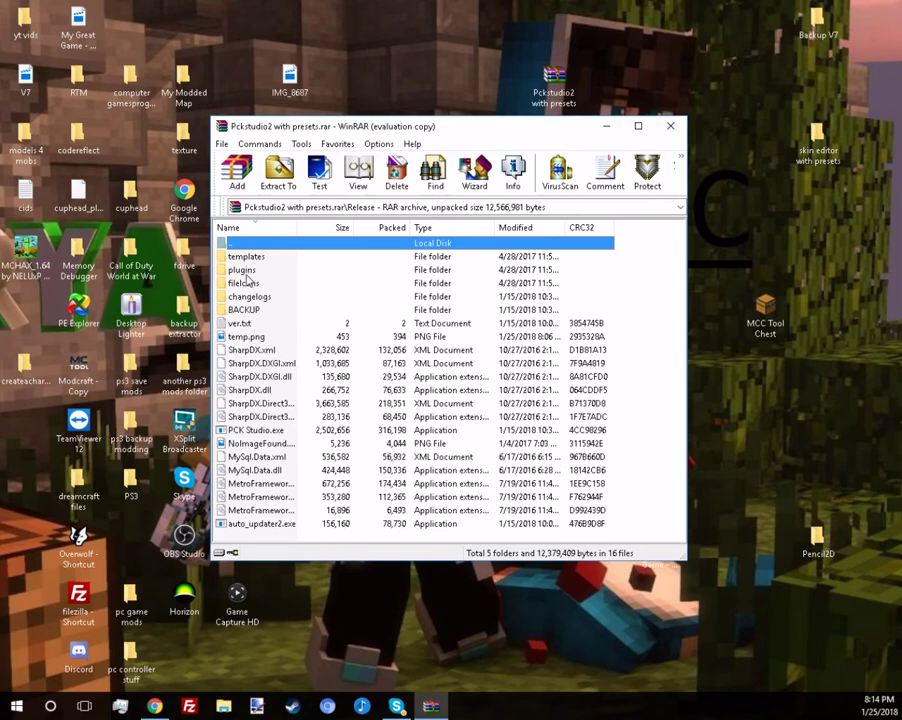
double_click(243, 272)
double_click(243, 259)
scroll(280, 366, "down", 3)
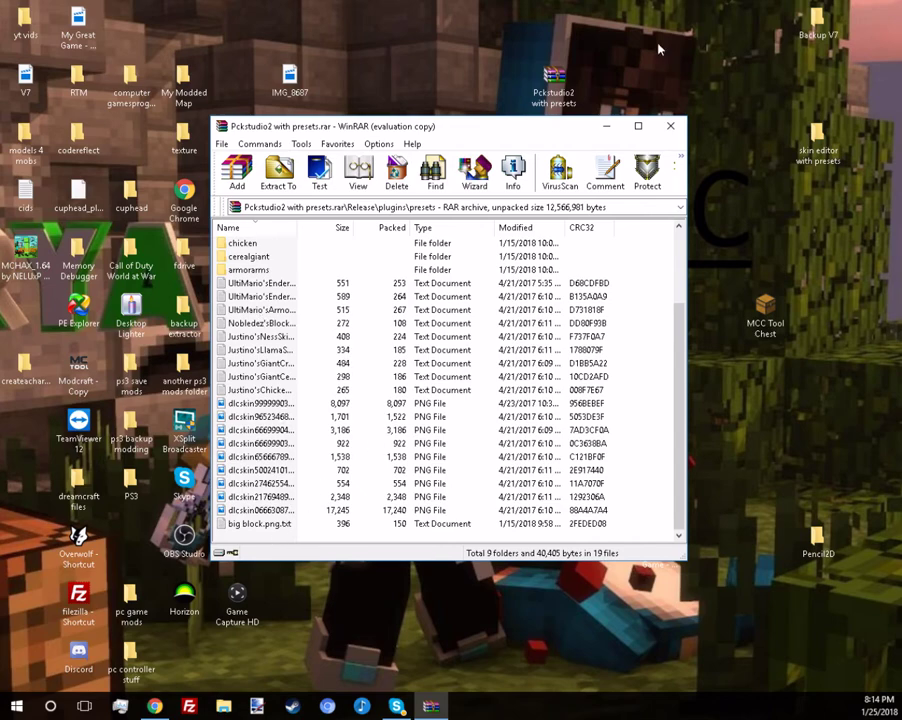
Step: Close WinRAR and browse the desktop Release folder to plugins\presets
left_click(670, 126)
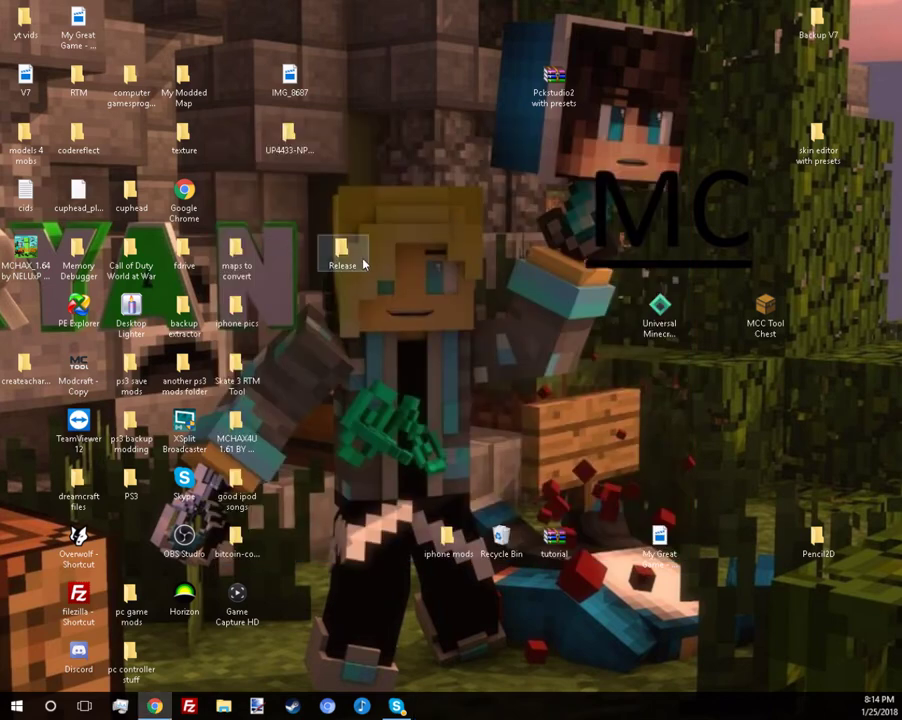
left_click(350, 258)
key("Return")
double_click(445, 197)
double_click(440, 152)
scroll(476, 404, "down", 1)
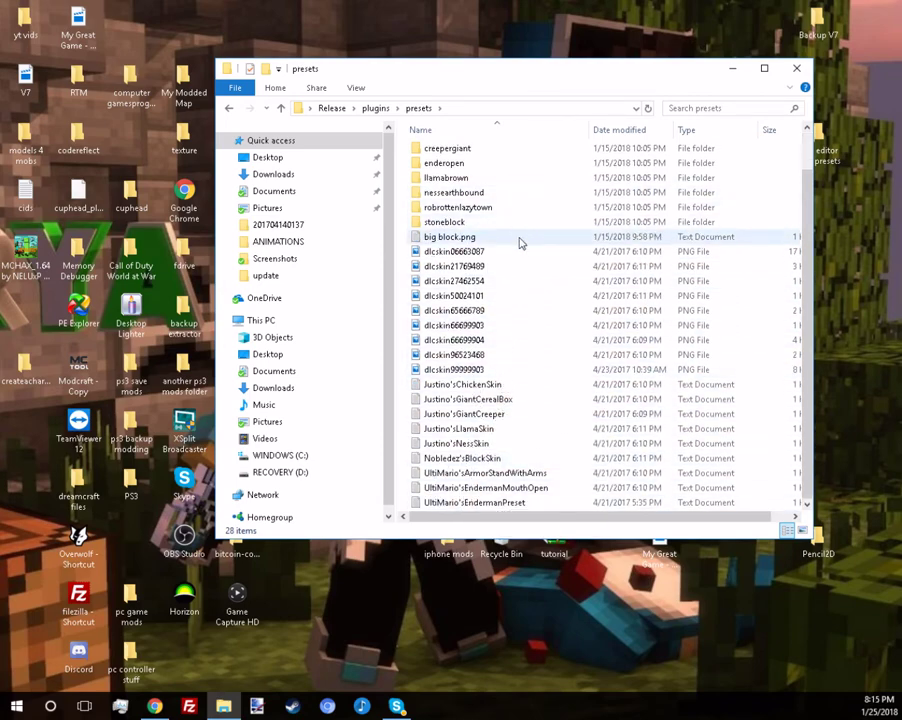
Step: View the Justino'sGiantCerealBox and big block preset files in Notepad, then close them
double_click(489, 399)
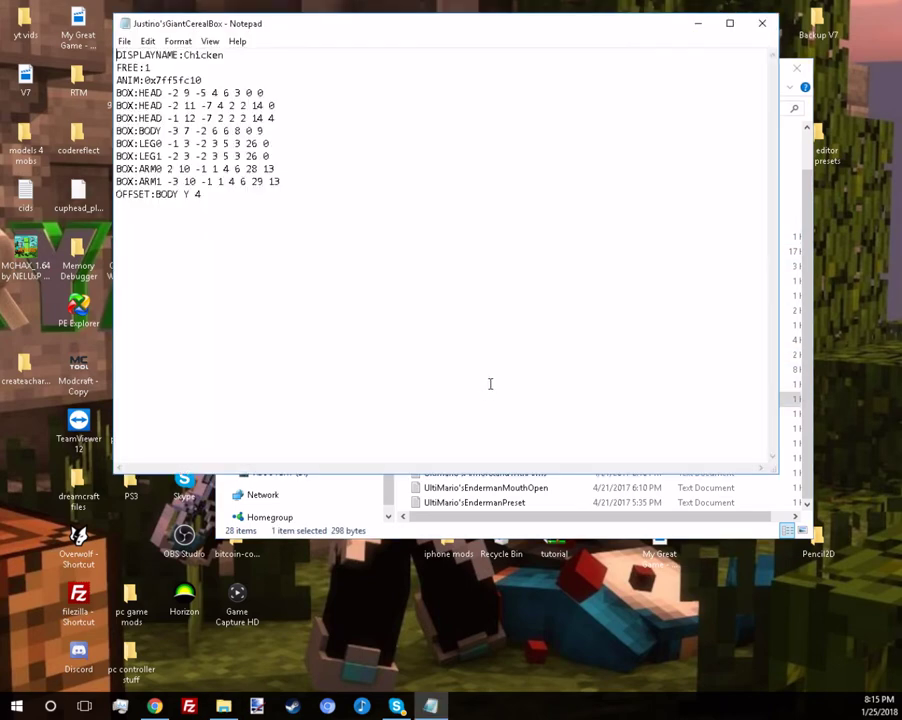
left_click_drag(321, 240, 377, 256)
left_click(760, 23)
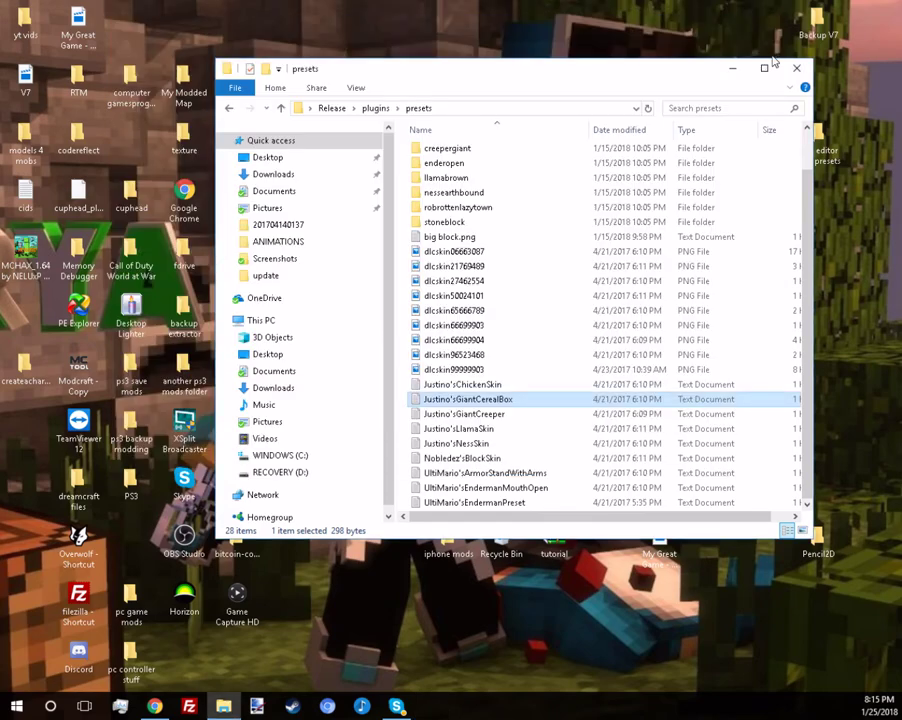
left_click(485, 237)
double_click(485, 237)
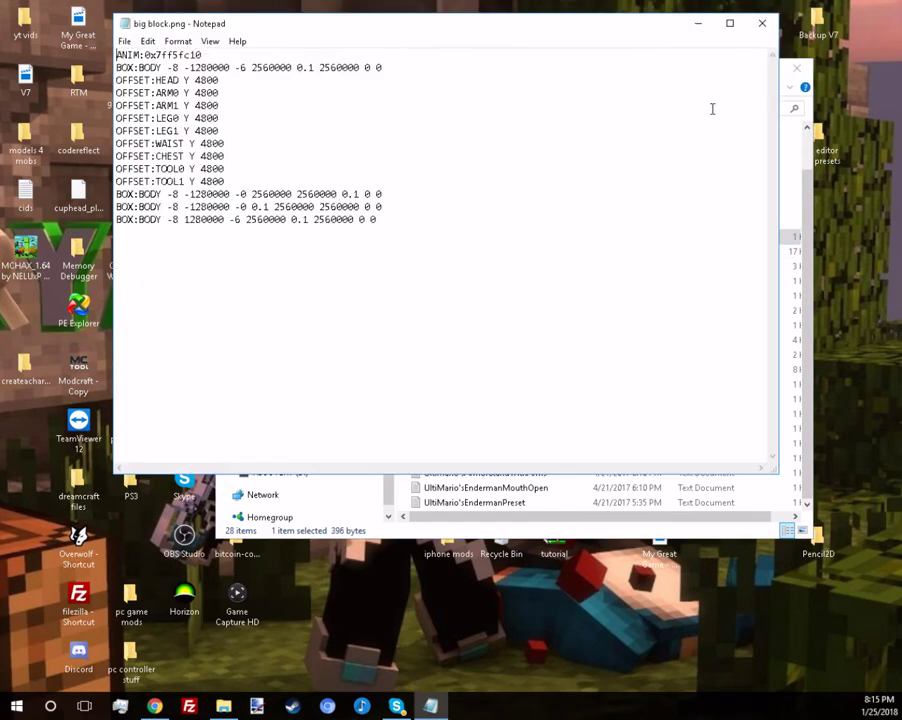
left_click(763, 32)
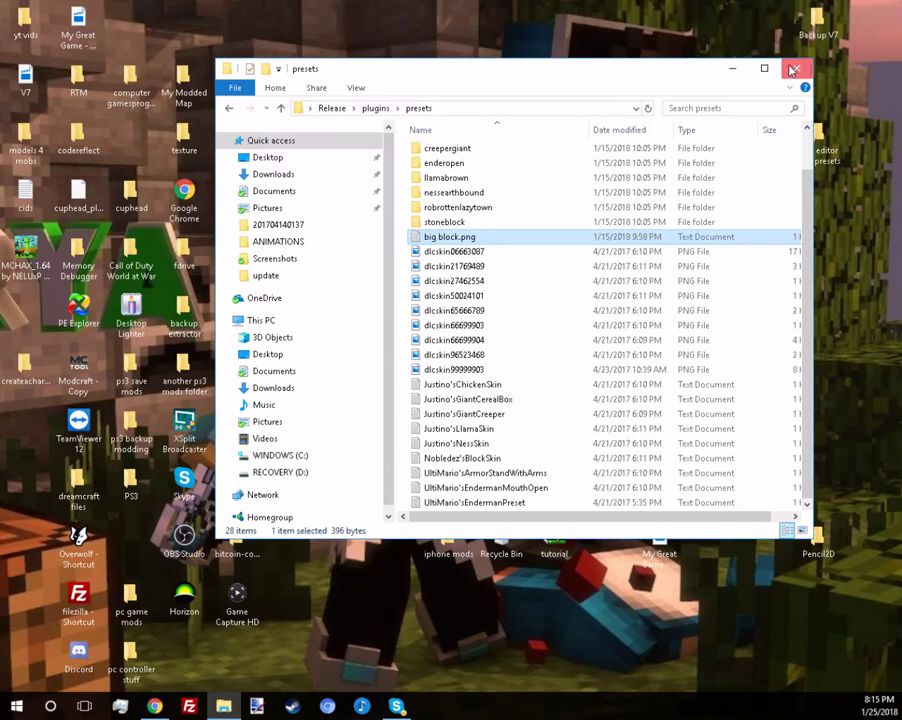
Step: Reopen and close the presets archive, then launch PCK Studio.exe from the Release folder
left_click(793, 69)
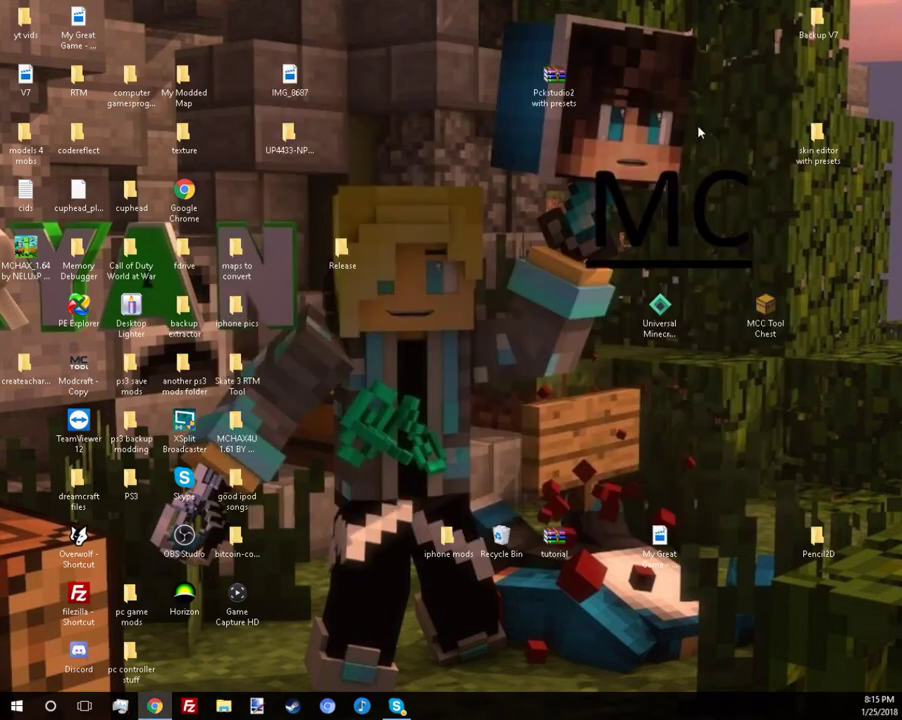
double_click(555, 97)
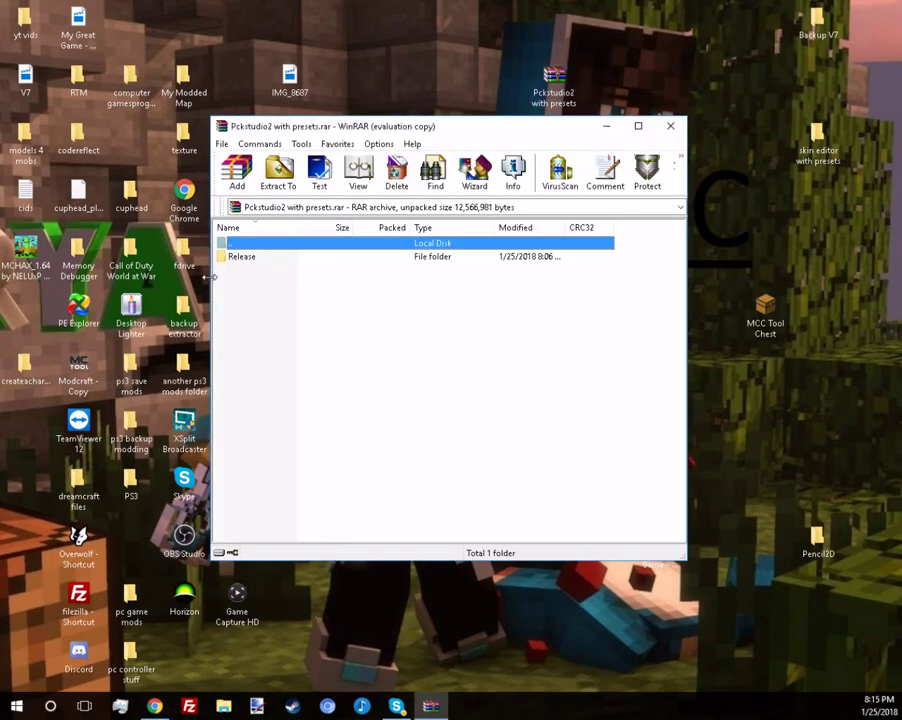
key("Escape")
left_click(670, 126)
double_click(340, 260)
double_click(445, 328)
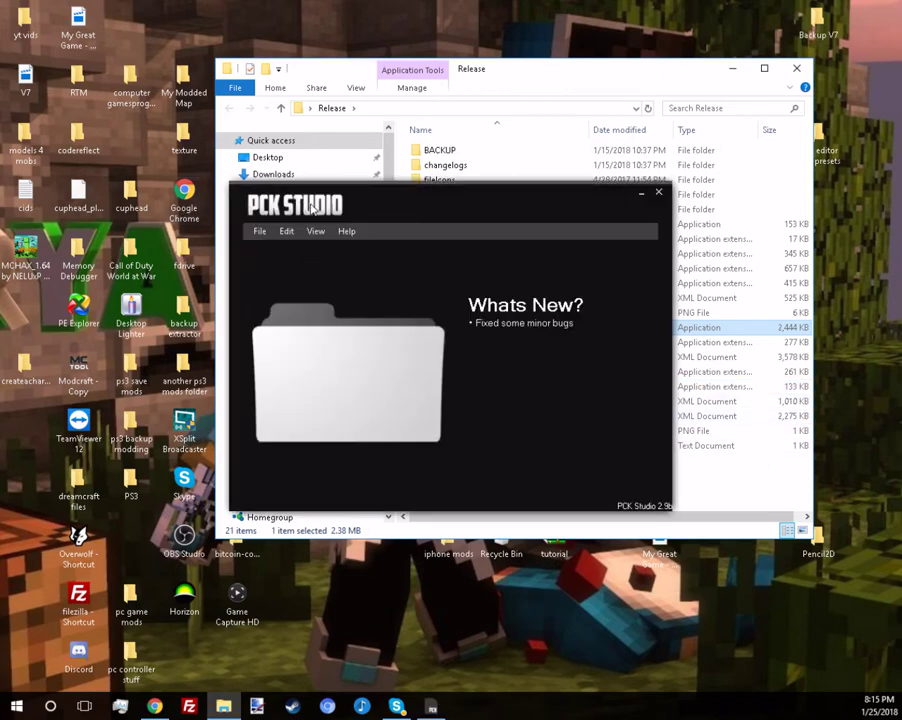
Step: Create a new empty skin pack and change entry 0's PACKID value from 000 to 2845
left_click_drag(406, 214, 366, 150)
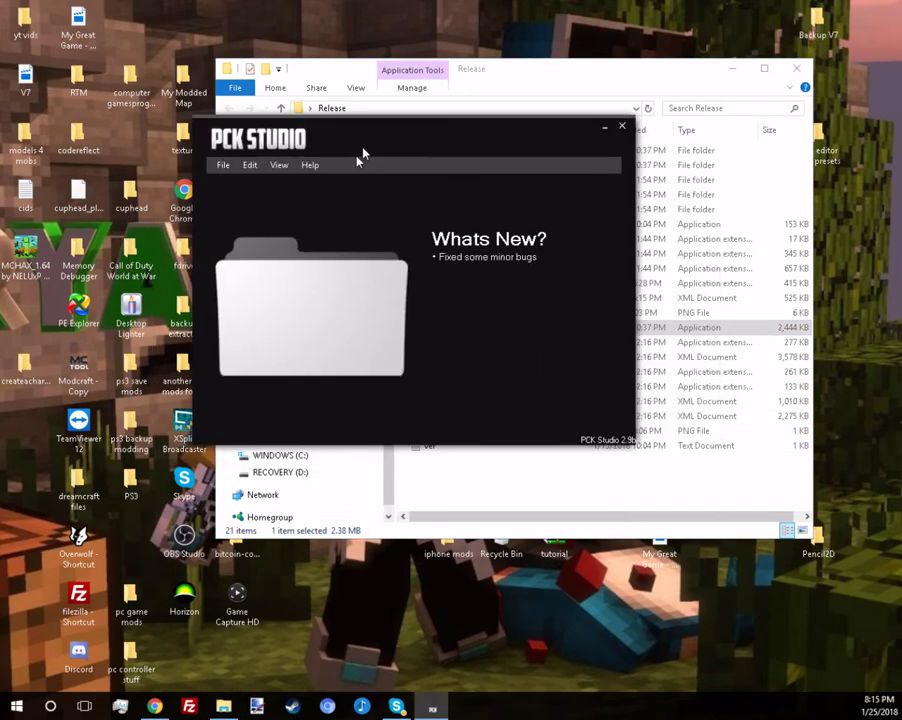
left_click(226, 165)
left_click(236, 179)
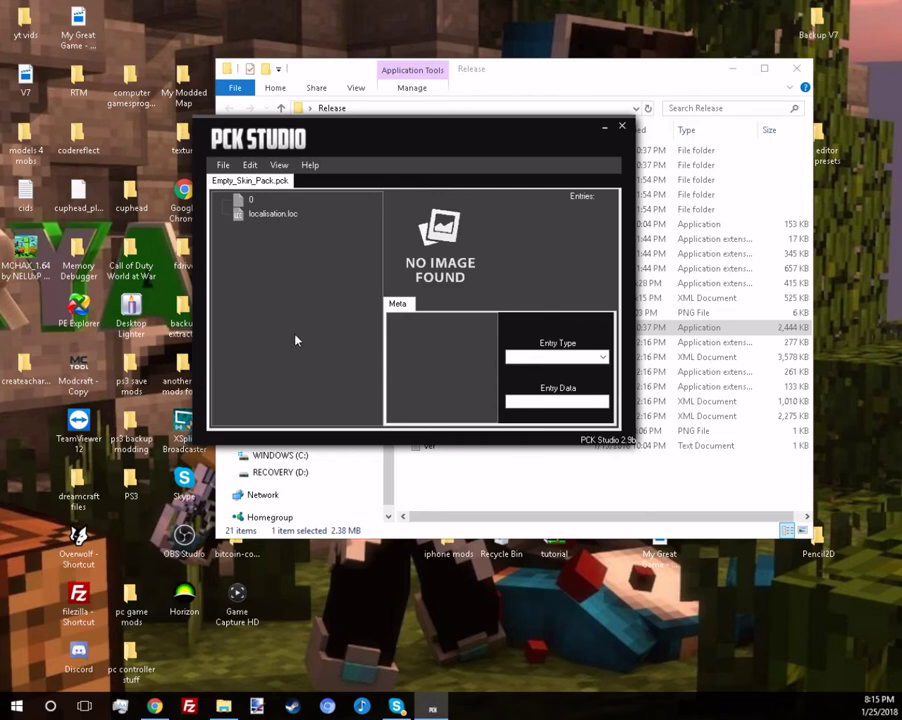
left_click(251, 201)
left_click(418, 320)
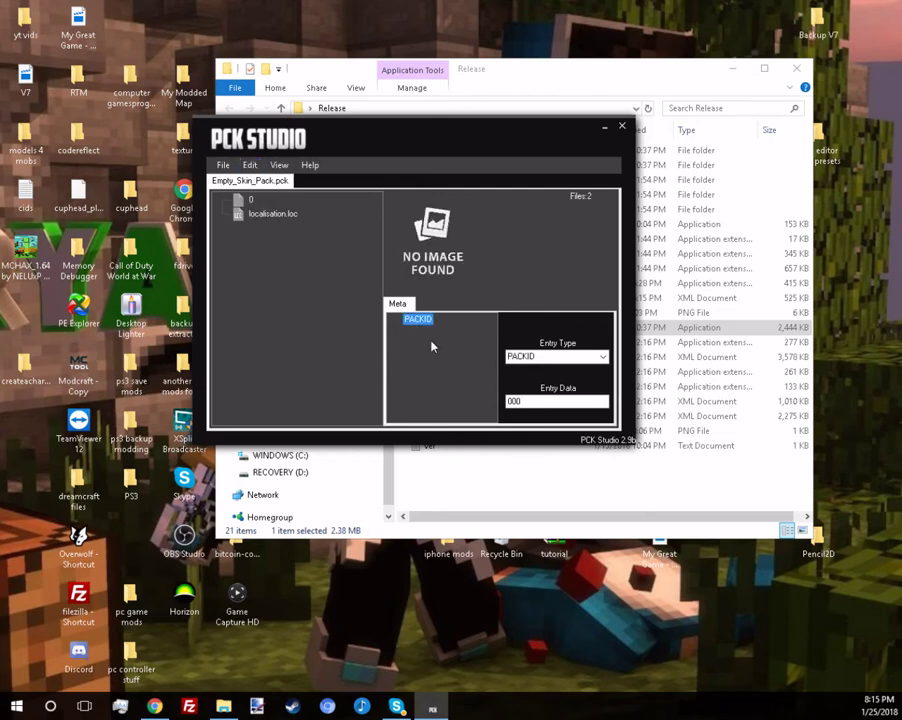
double_click(560, 401)
left_click(268, 213)
Step: In the LOC Editor, change the en-EN IDS_DISPLAY_NAME from New Skin Pack to 'tut'
double_click(278, 215)
left_click(540, 231)
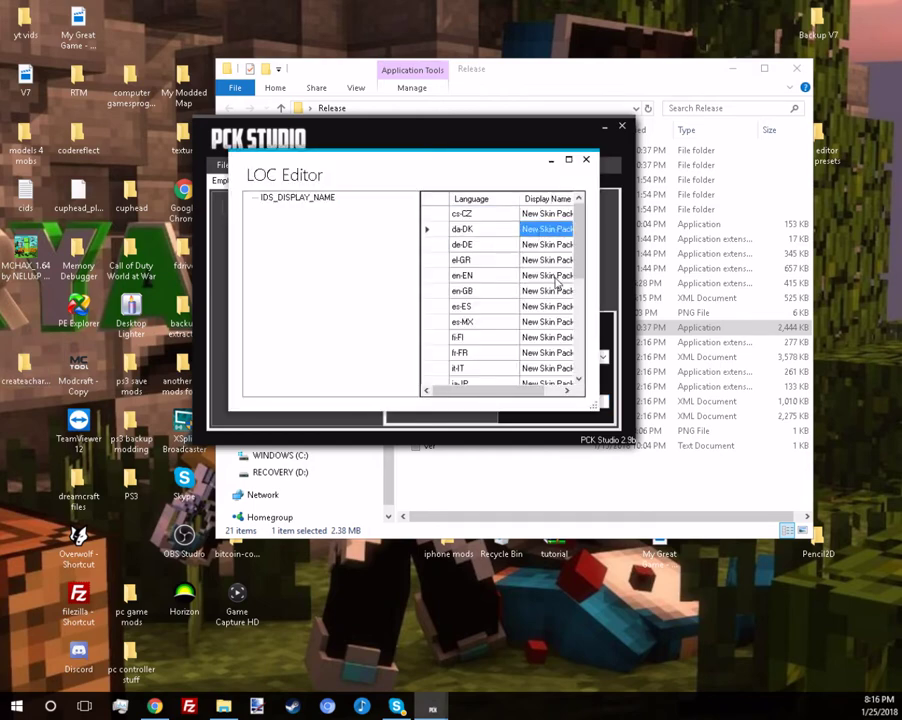
key("Down")
key("Down")
key("Down")
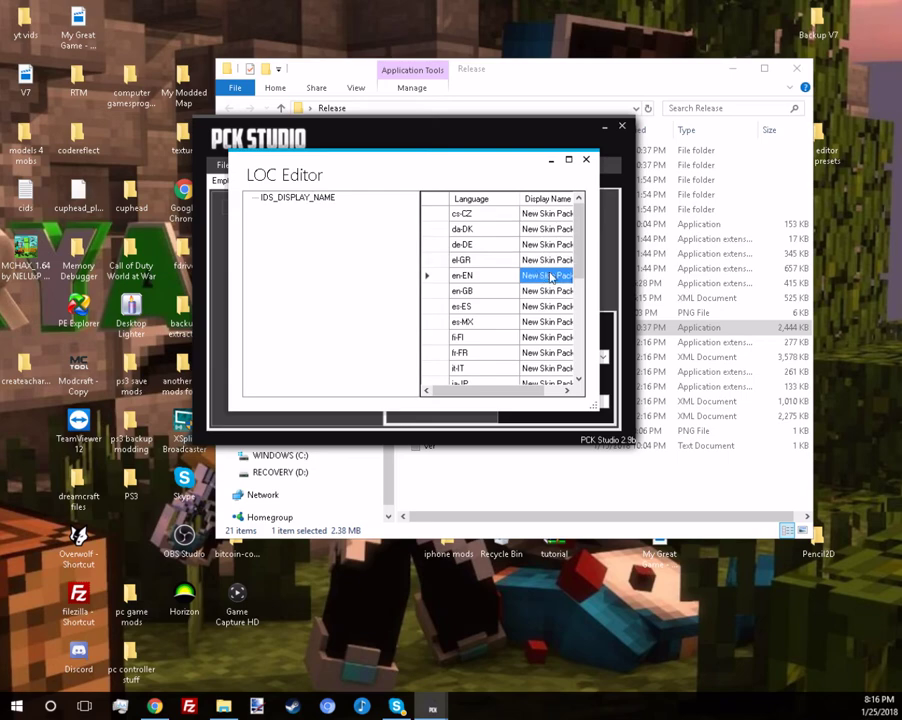
left_click(550, 276)
type("tut")
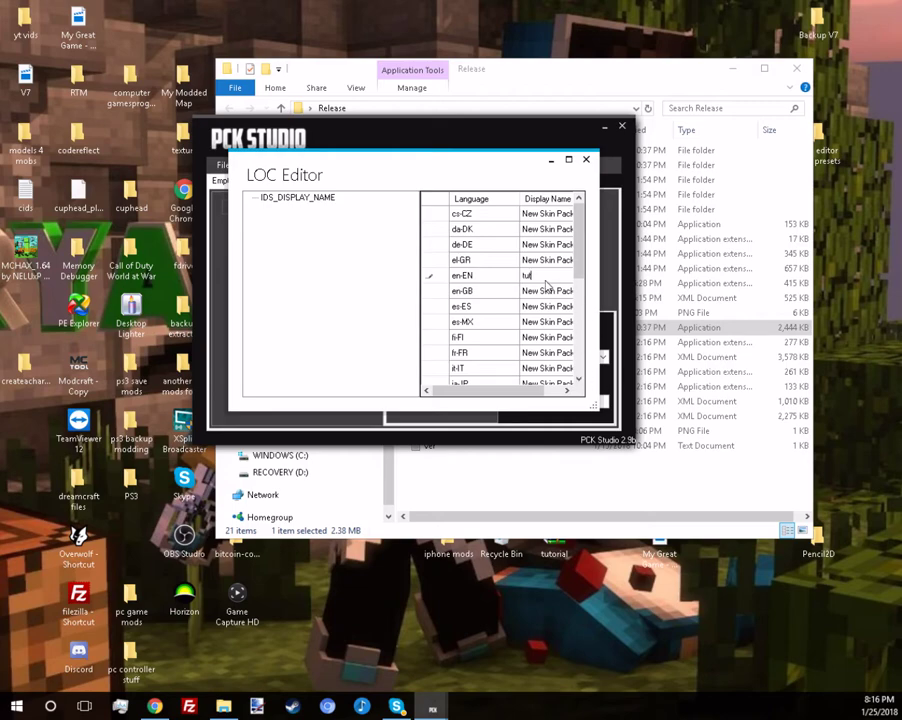
scroll(542, 289, "down", 5)
scroll(560, 330, "up", 5)
key("Up")
key("Up")
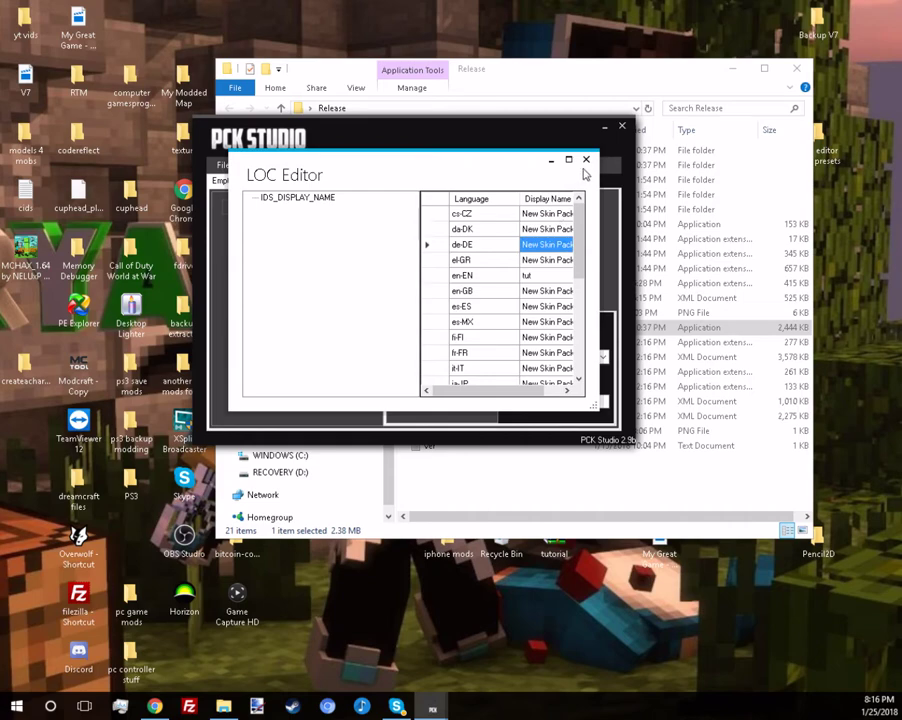
Step: Close the LOC Editor and start a new skin, choosing to pick its texture image
left_click(586, 160)
right_click(279, 216)
mouse_move(330, 220)
left_click(407, 238)
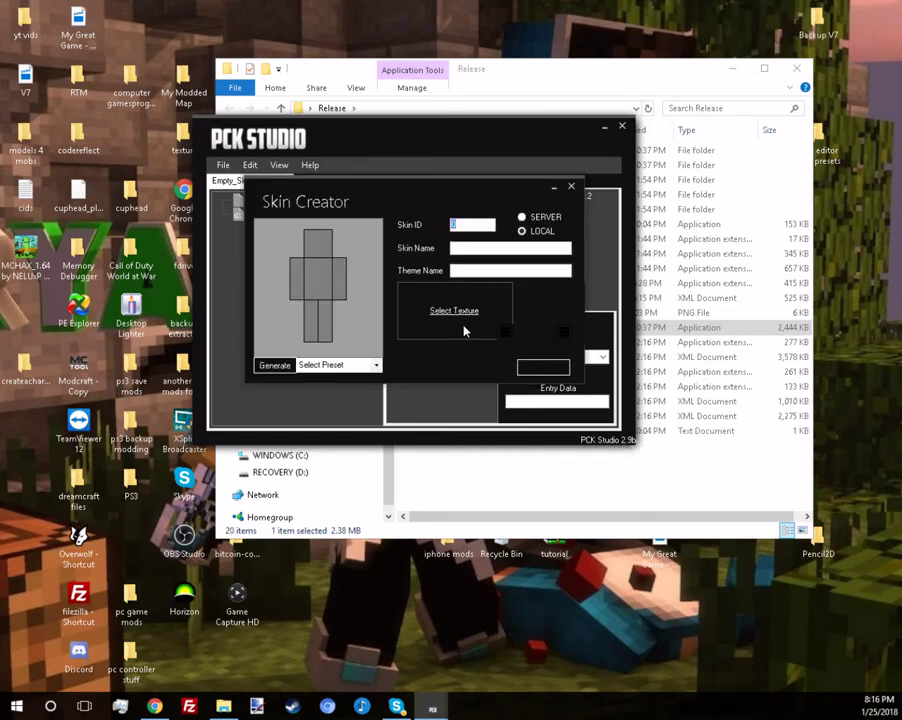
left_click(465, 332)
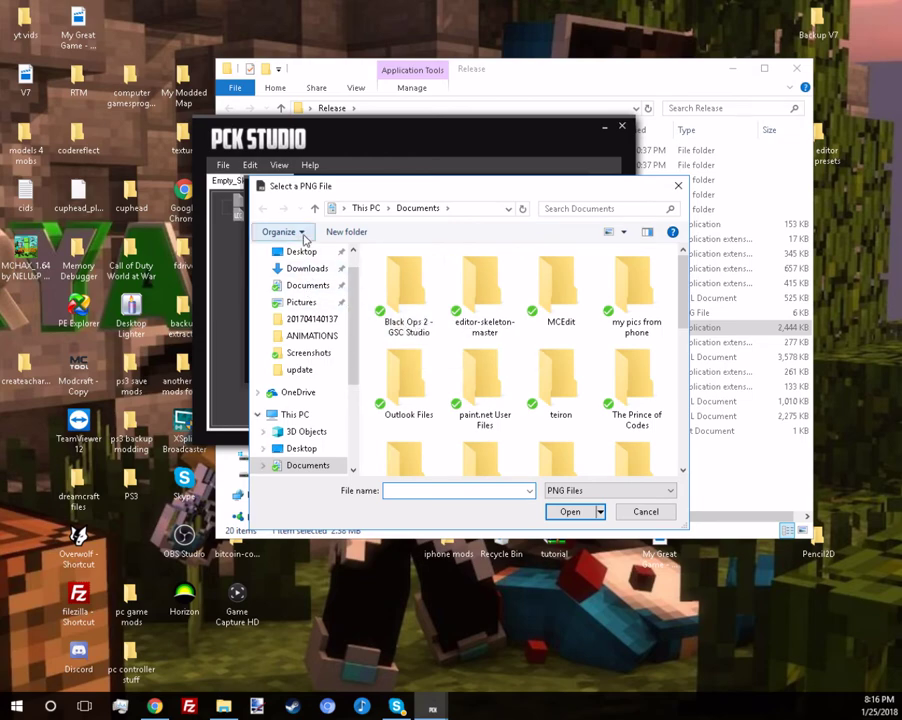
Step: Show the Desktop's files in the Select a PNG File dialog
left_click(299, 252)
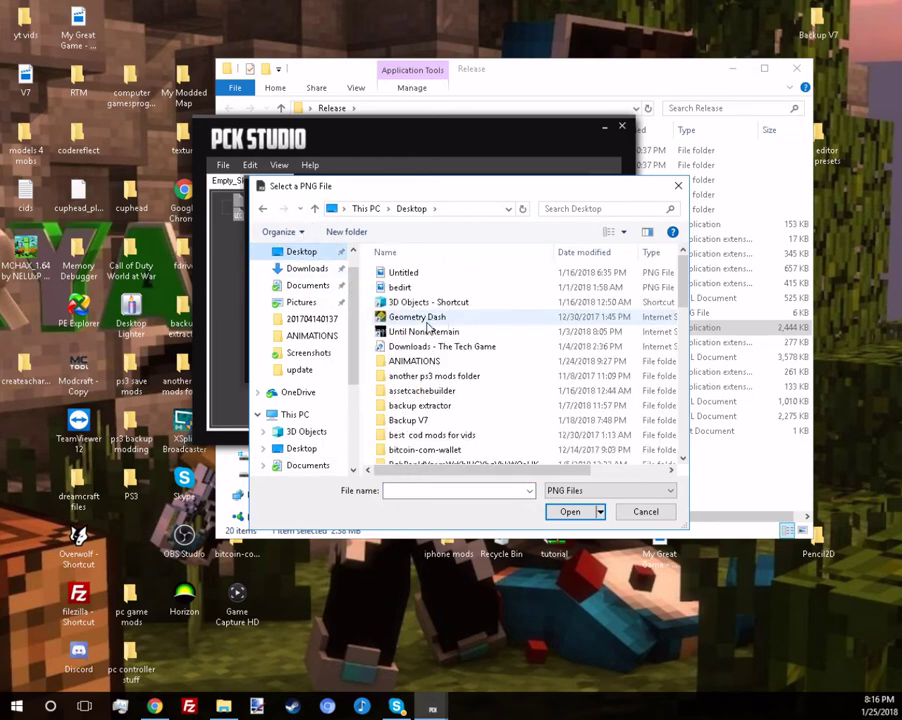
scroll(428, 330, "down", 8)
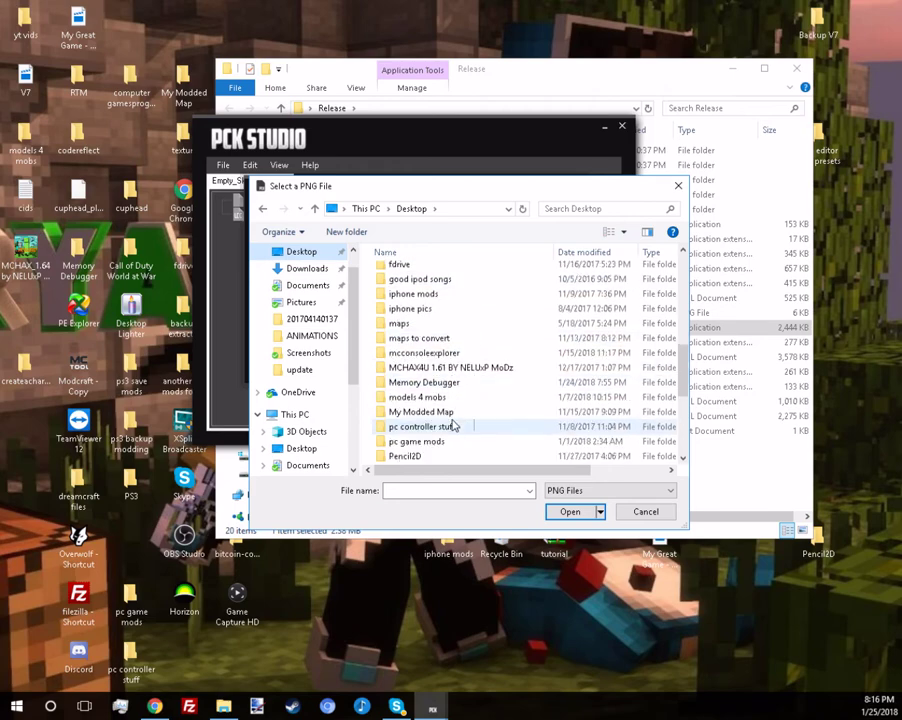
scroll(453, 425, "up", 5)
scroll(452, 424, "down", 3)
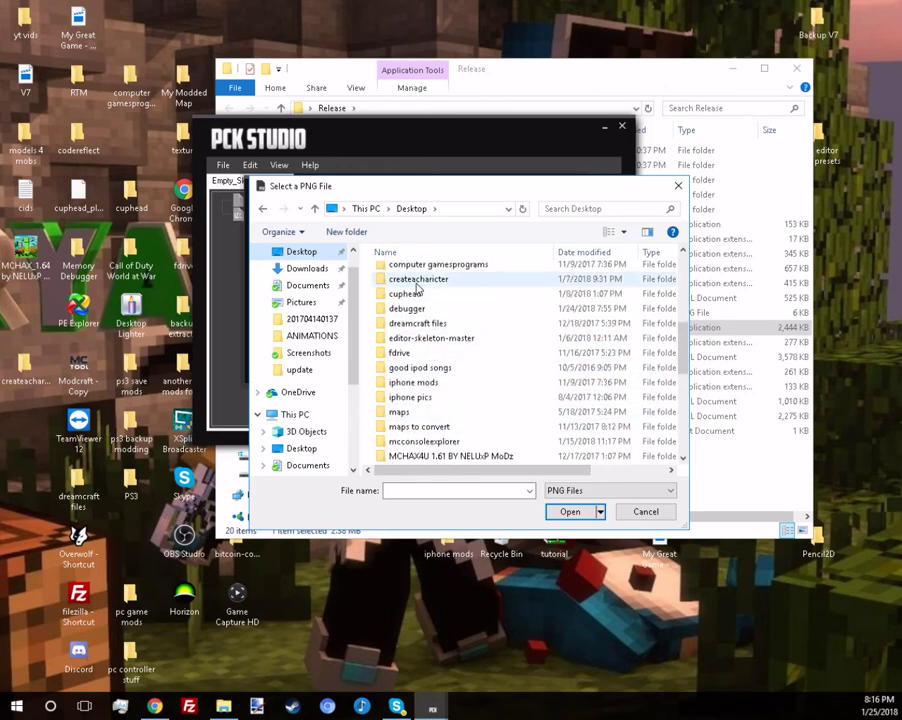
scroll(420, 300, "down", 5)
scroll(437, 459, "down", 2)
scroll(421, 388, "up", 4)
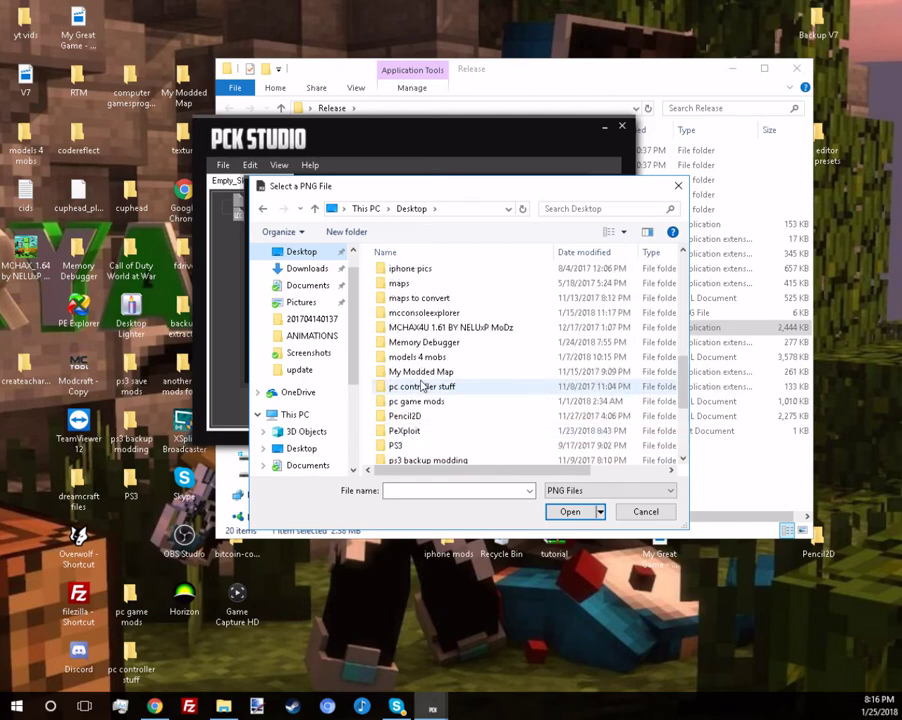
scroll(421, 382, "up", 2)
scroll(421, 376, "up", 1)
left_click(428, 490)
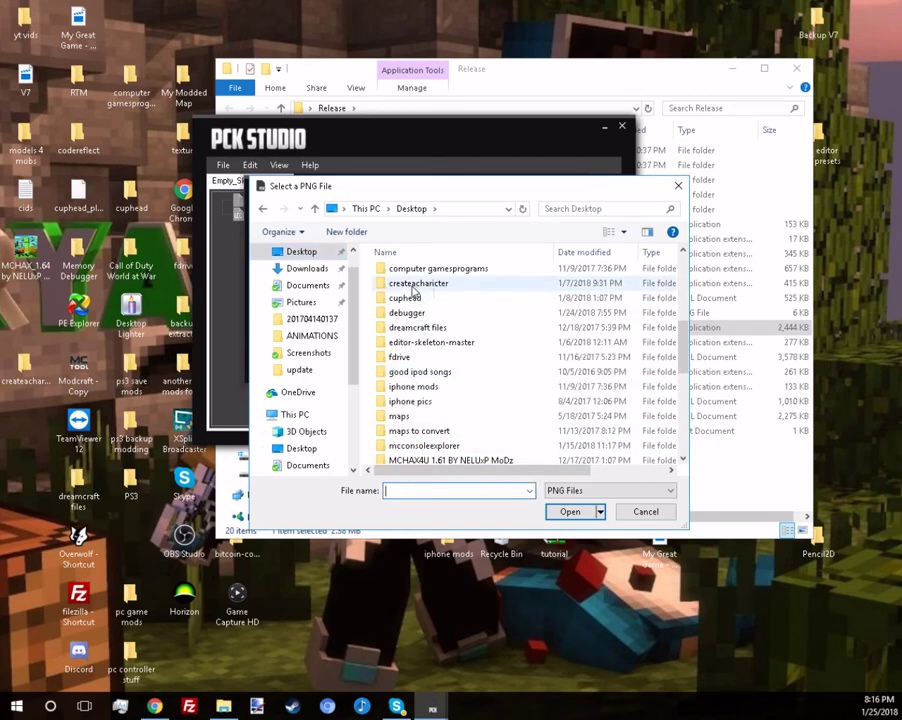
Step: Go into Release > plugins > presets and load dlcskin06663087 as the skin texture
scroll(483, 400, "down", 2)
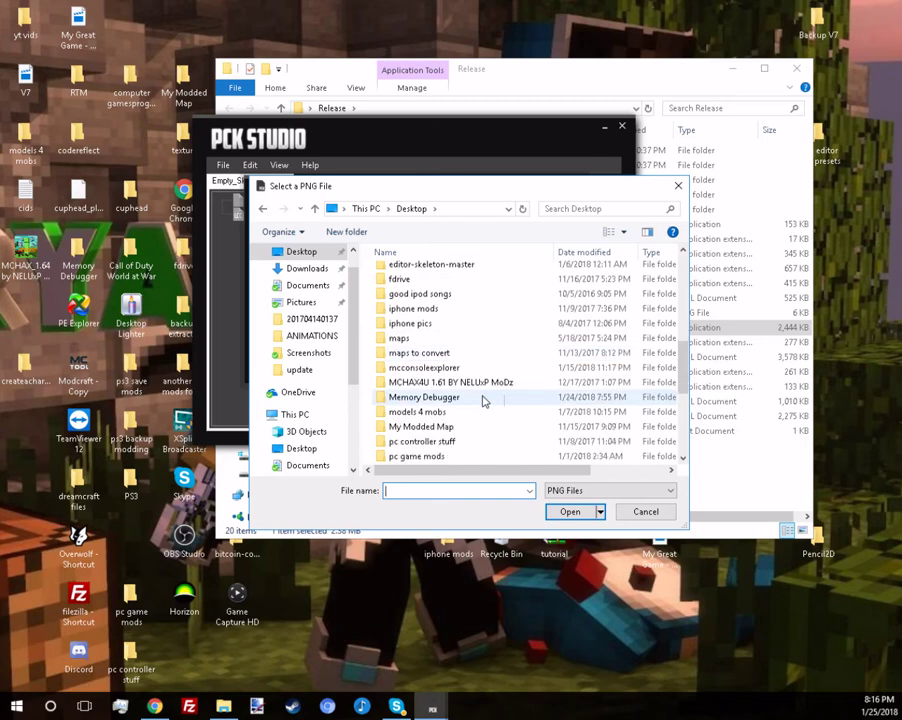
scroll(481, 400, "down", 3)
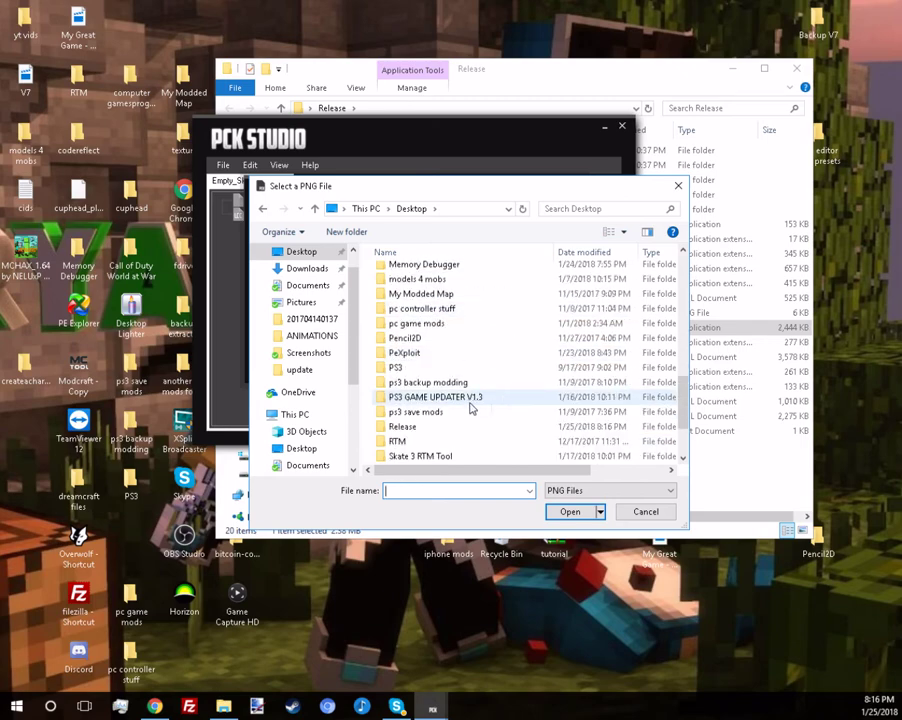
scroll(473, 407, "down", 2)
double_click(425, 338)
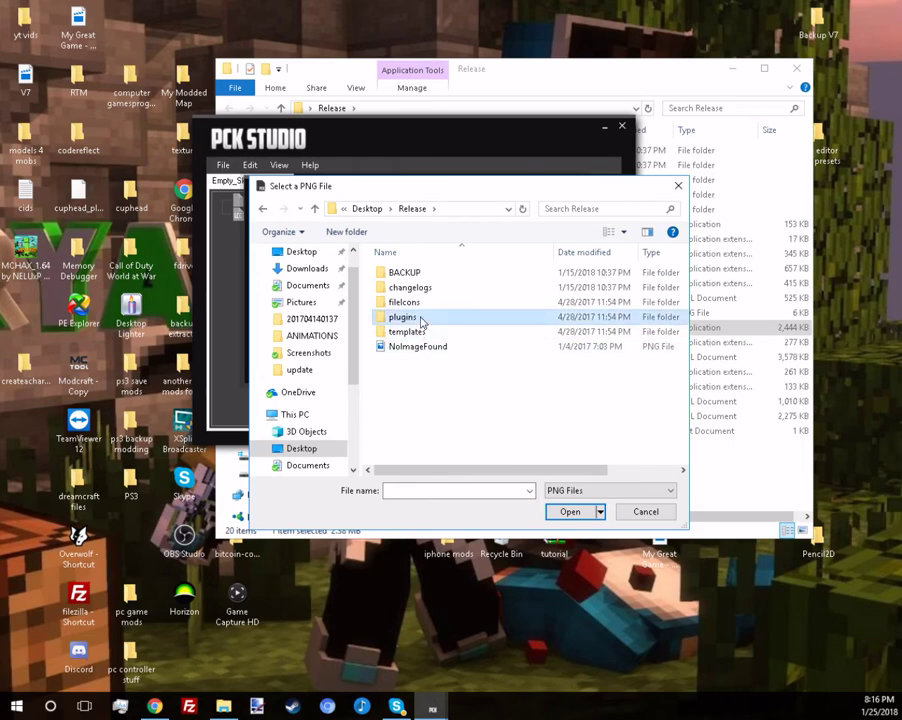
double_click(421, 318)
double_click(415, 277)
scroll(436, 417, "down", 2)
double_click(425, 341)
Step: Dismiss the HD skin message and create the skin as a server skin named fvgbhnjm
left_click(477, 398)
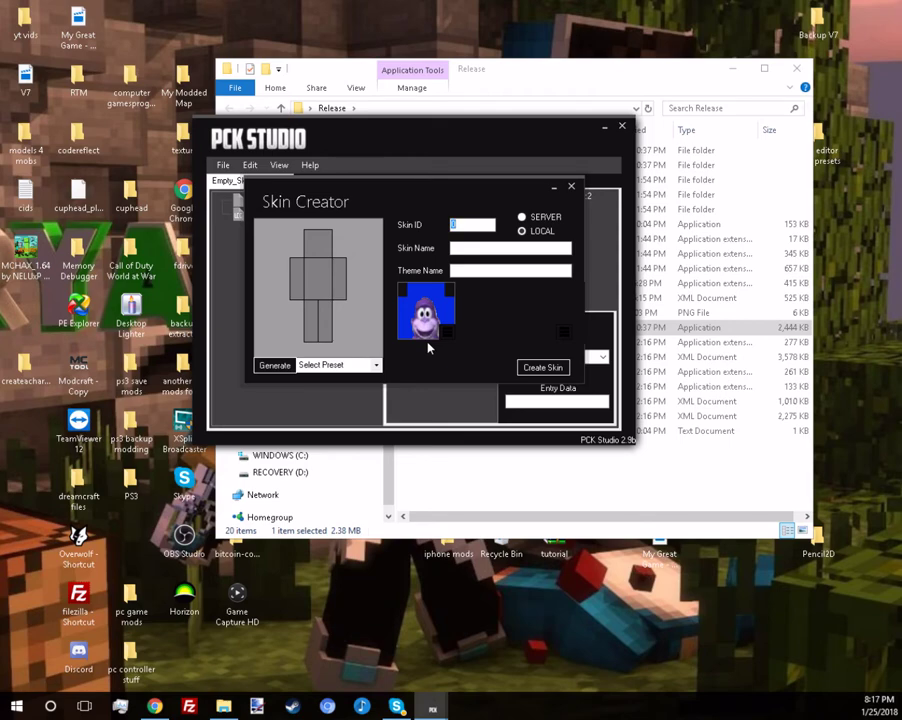
left_click(522, 232)
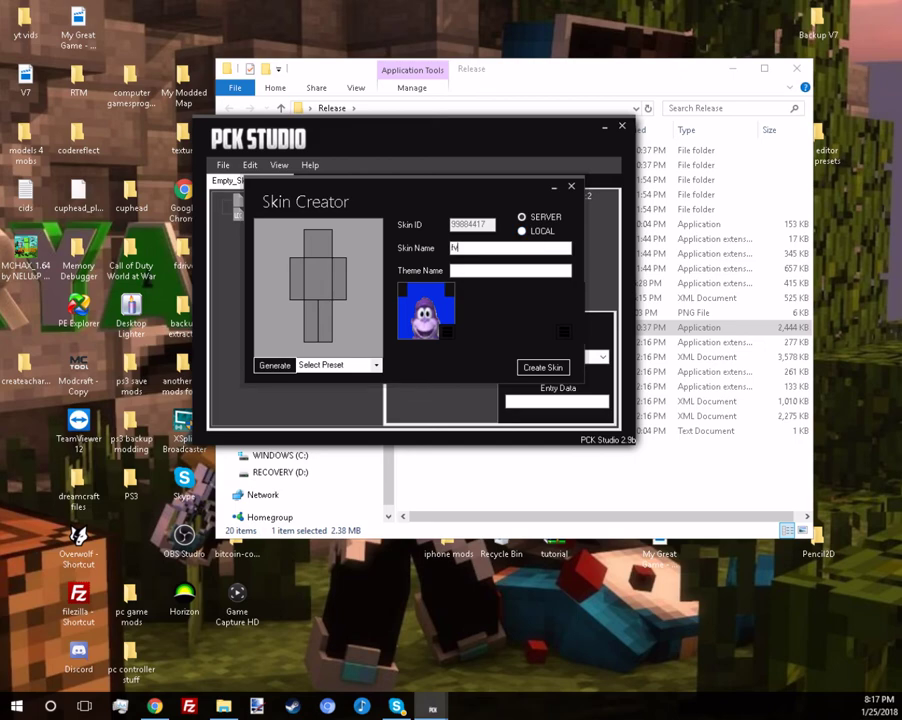
left_click(540, 368)
Step: Select dlcskin99884417.png and inspect its DISPLAYNAMEID, DISPLAYNAME and GAME_FLAGS meta entries
left_click(277, 229)
left_click(432, 330)
left_click(432, 318)
left_click(424, 342)
Step: Delete the GAME_FLAGS and FREE meta entries from the skin
key("Delete")
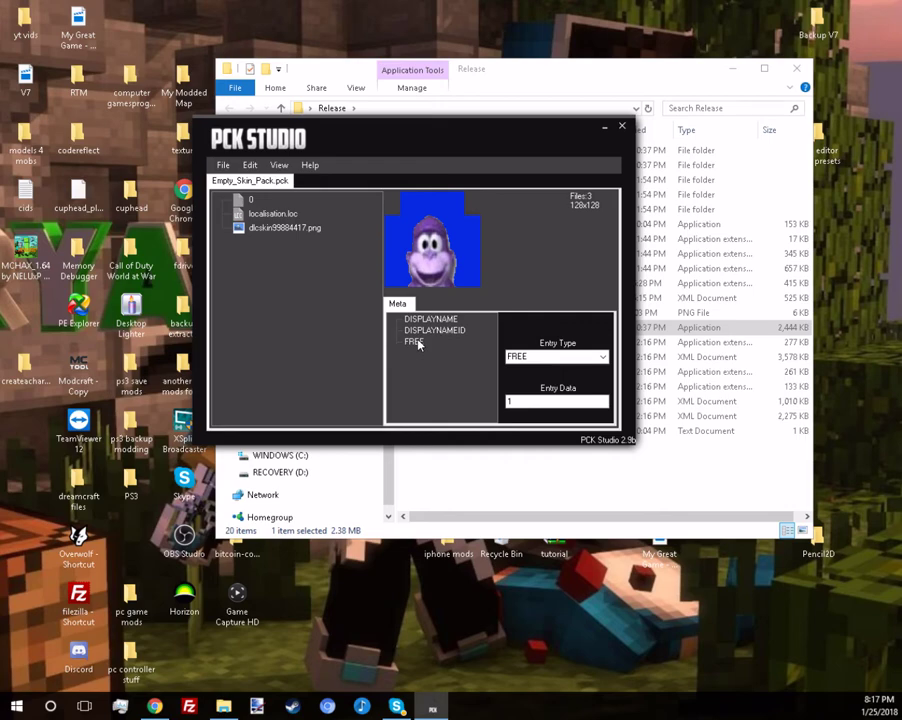
left_click(416, 342)
key("Delete")
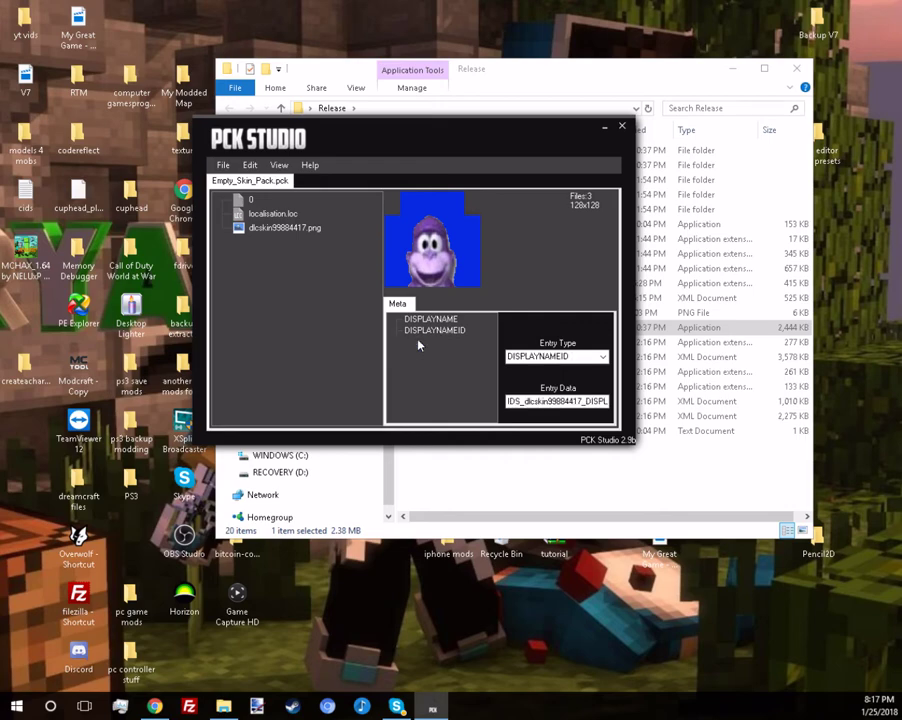
Step: Apply the Justino'sGiantCerealBox meta preset to dlcskin99884417.png
right_click(432, 363)
left_click(448, 365)
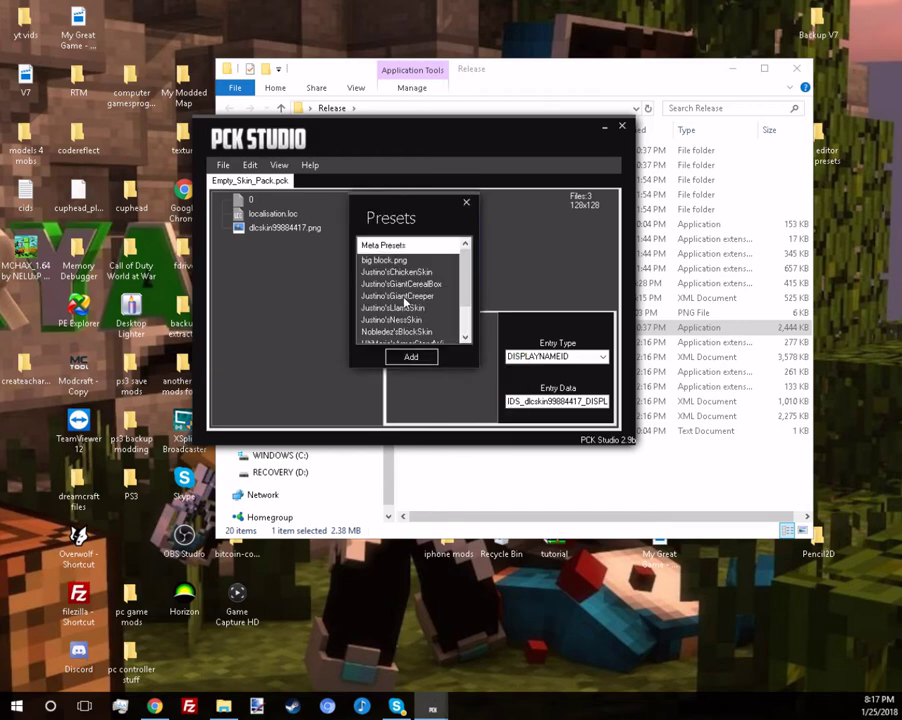
scroll(406, 301, "down", 1)
scroll(405, 329, "up", 1)
left_click(383, 286)
left_click(410, 358)
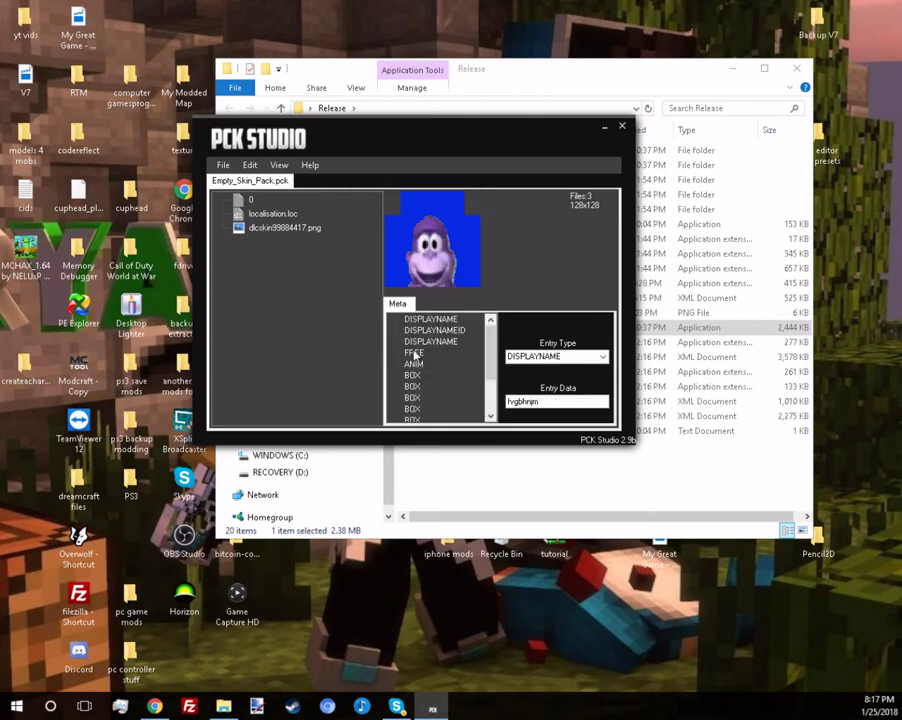
Step: Review the added FREE and BOX meta entries, including the HEAD box values
scroll(414, 355, "down", 3)
scroll(416, 355, "up", 3)
left_click(414, 353)
left_click(412, 375)
left_click(413, 398)
scroll(417, 372, "down", 2)
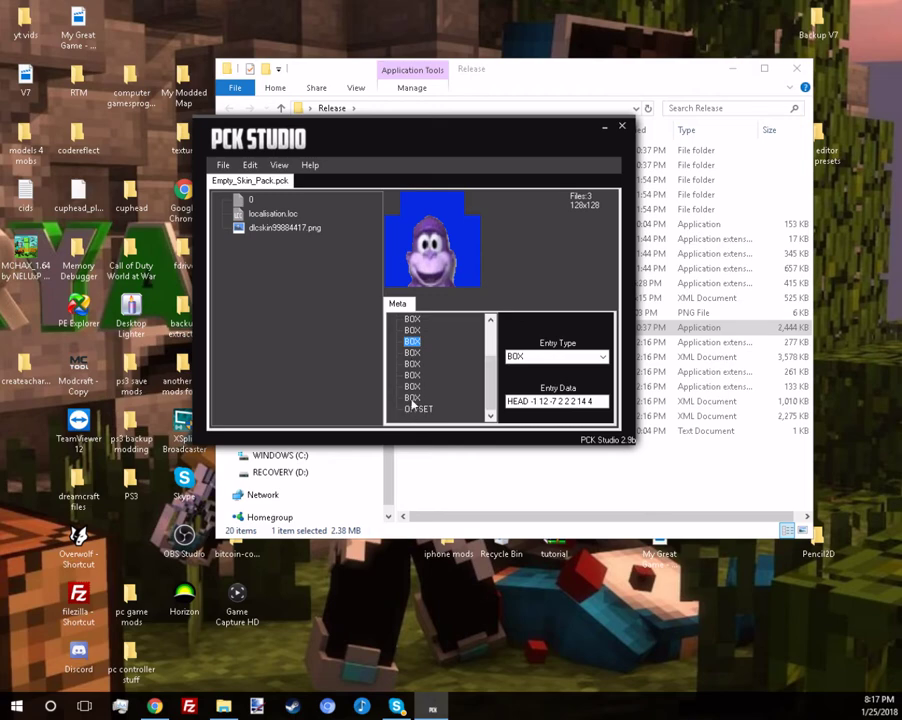
Step: Add OFFSET as a Meta Database entry type, then recheck the skin's OFFSET and BOX entries
left_click(228, 168)
left_click(262, 258)
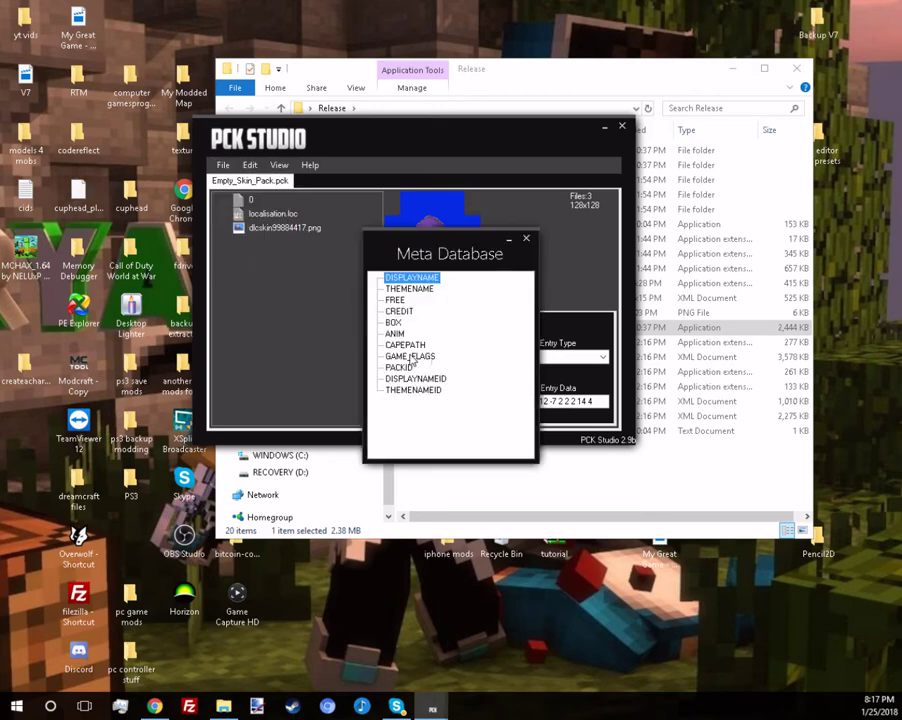
right_click(426, 390)
left_click(452, 399)
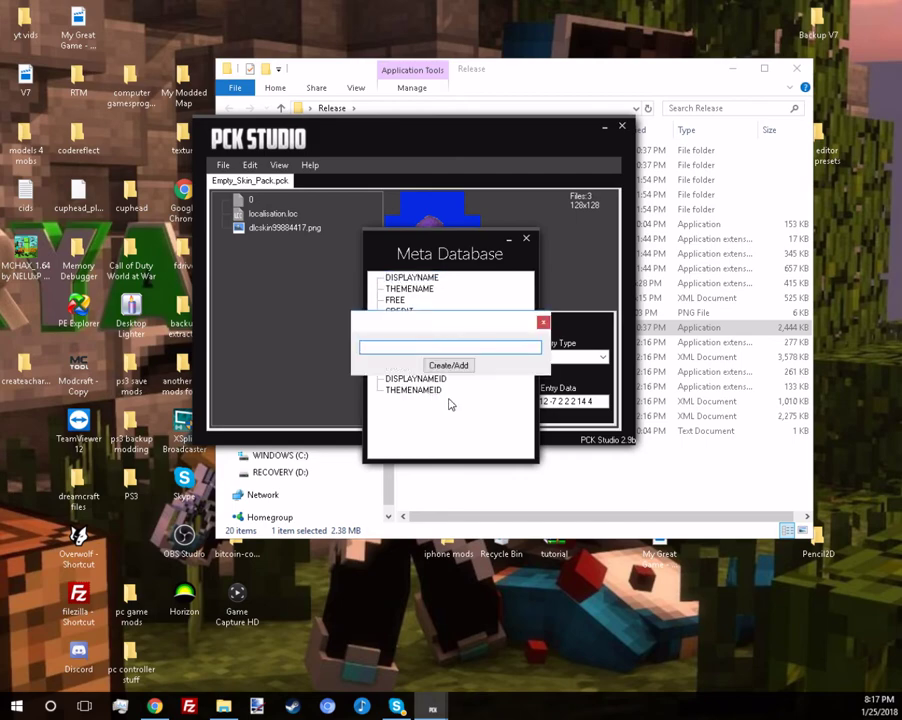
type("0")
type("FFSET")
left_click(449, 365)
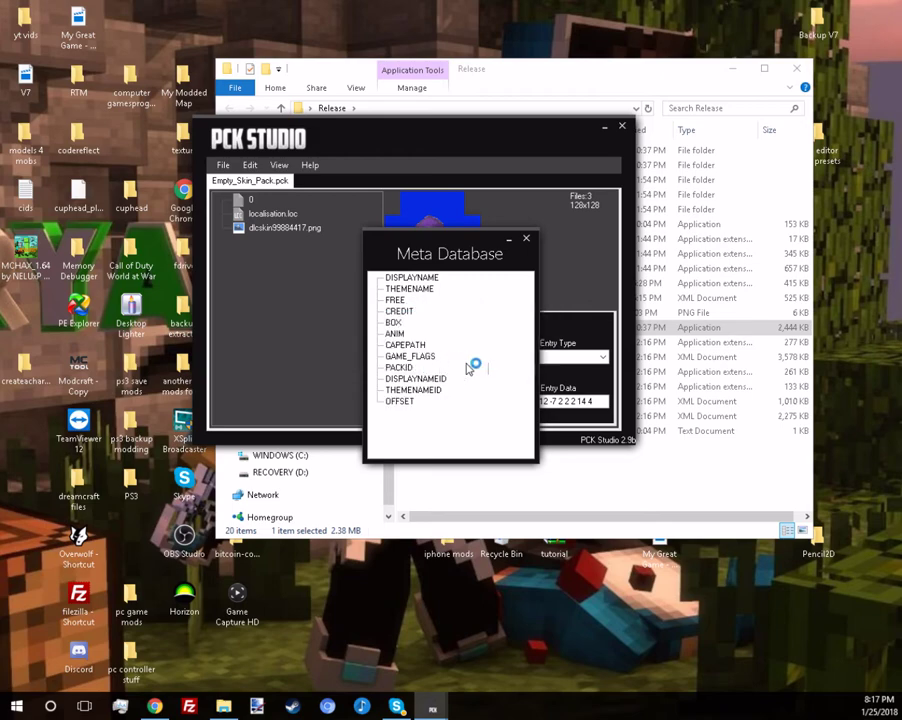
left_click(526, 238)
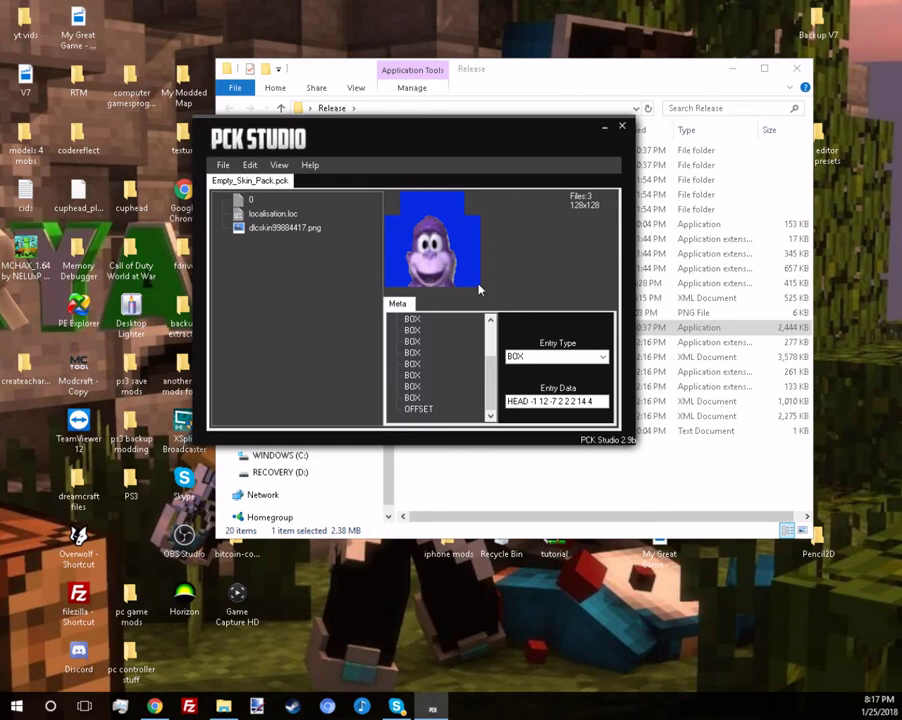
left_click(418, 409)
key("Up")
key("Up")
key("Up")
key("Up")
key("Up")
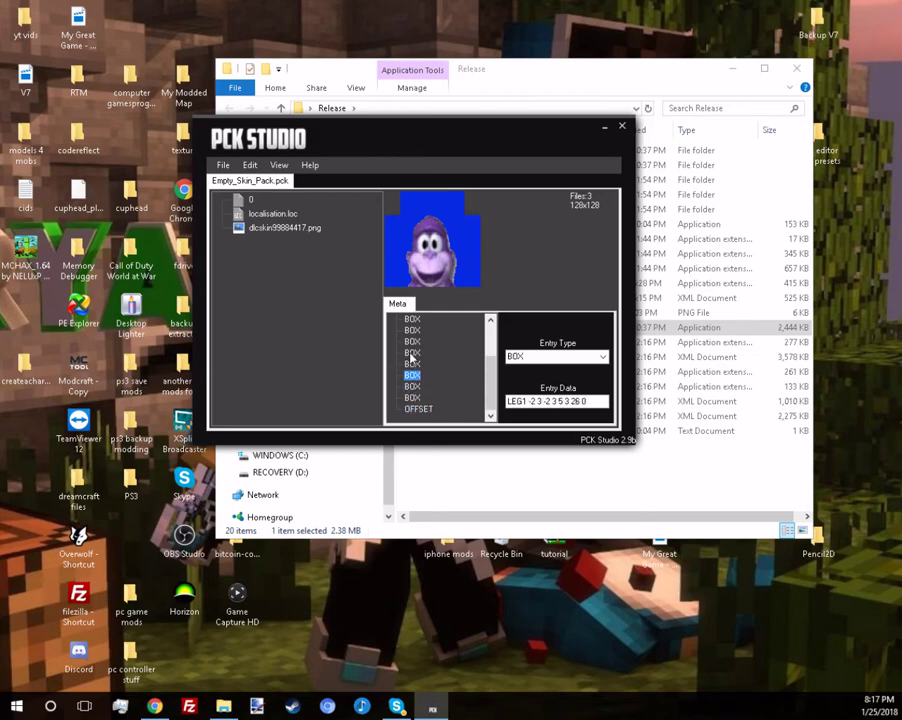
Step: Start a new server skin with a custom model, then close the Model Generator and Skin Creator
right_click(268, 223)
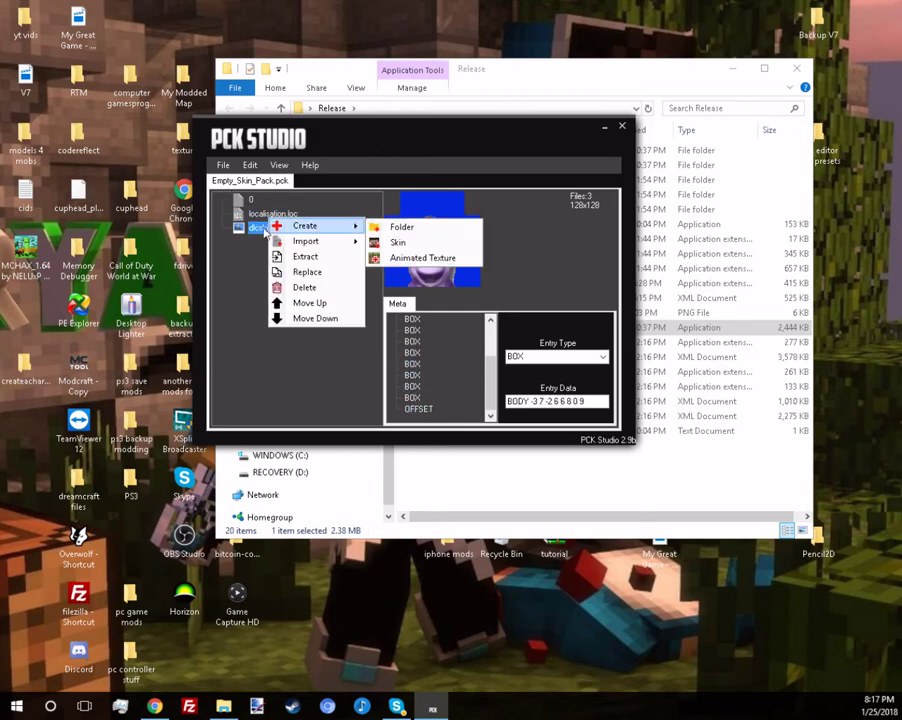
key("Escape")
left_click(261, 216)
right_click(261, 218)
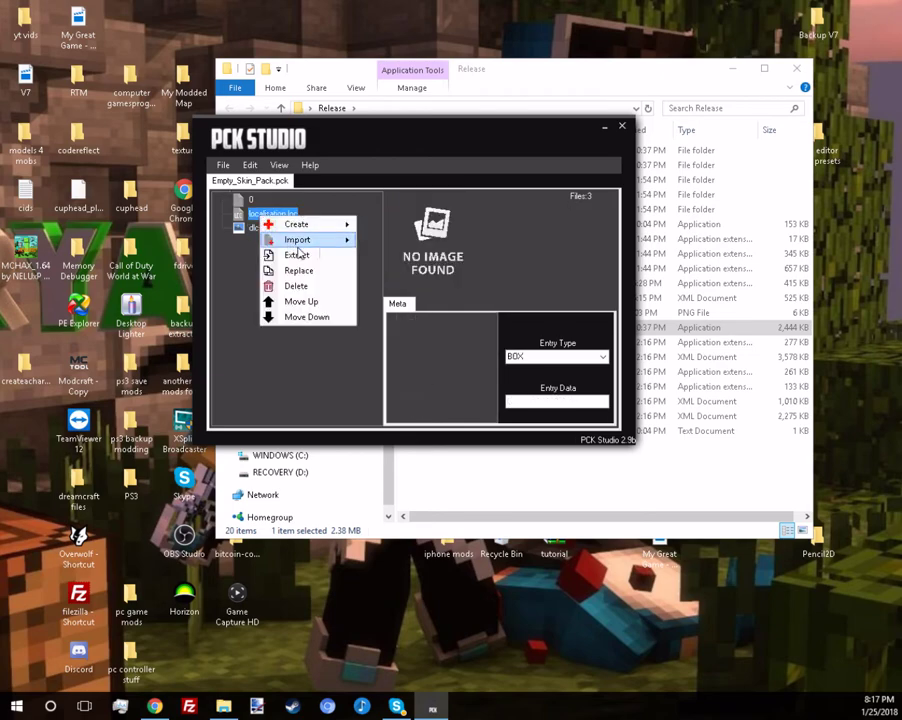
mouse_move(340, 226)
left_click(386, 241)
left_click(519, 220)
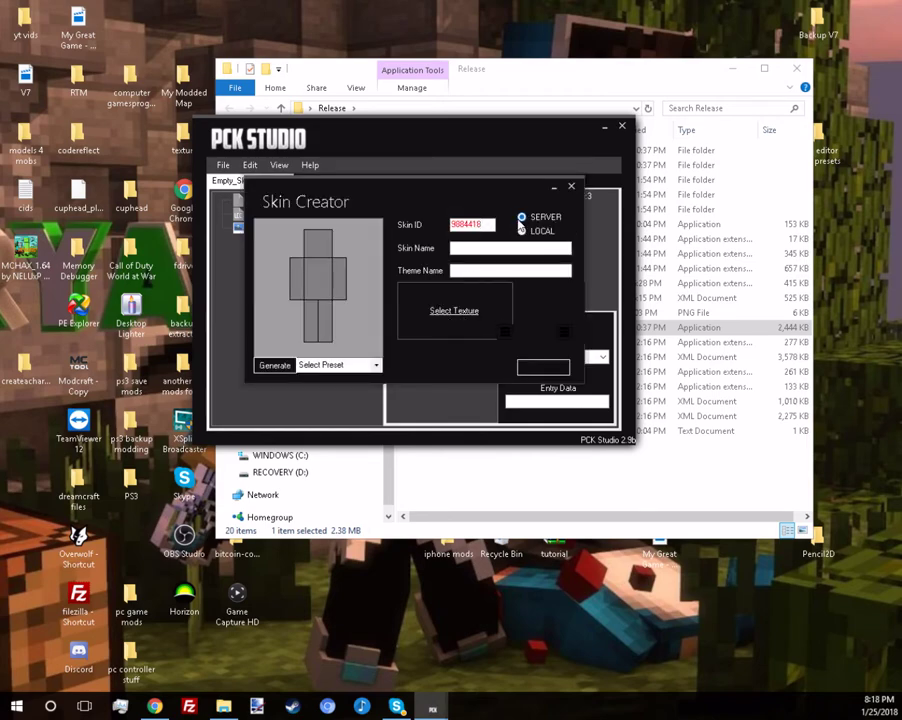
left_click(274, 365)
left_click(508, 404)
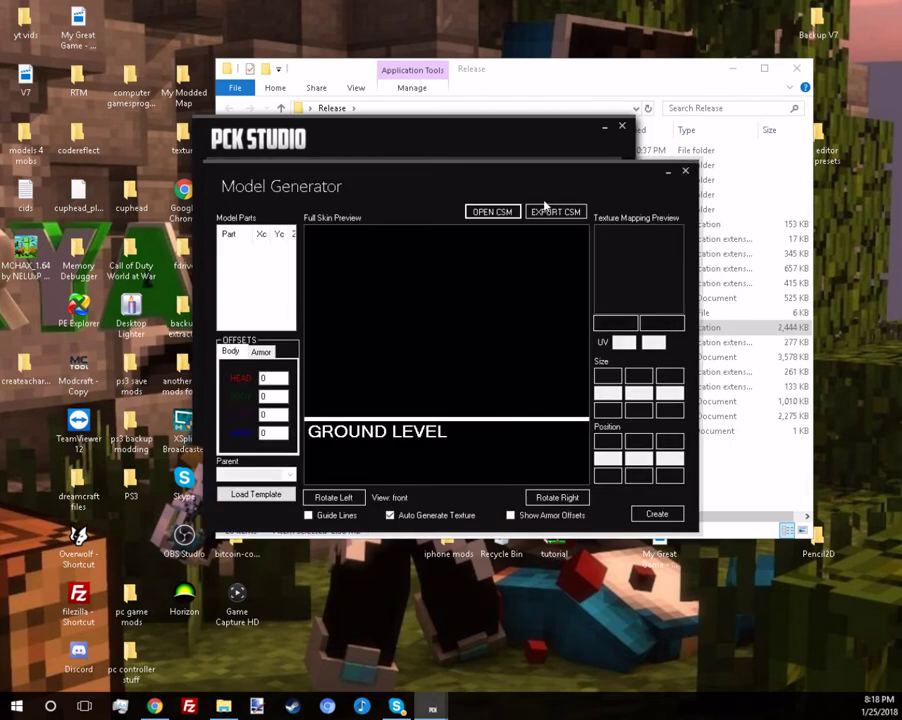
left_click_drag(524, 203, 535, 446)
left_click(658, 424)
left_click(571, 187)
Step: Start a new skin again with a server skin ID and confirm building a custom model
right_click(292, 219)
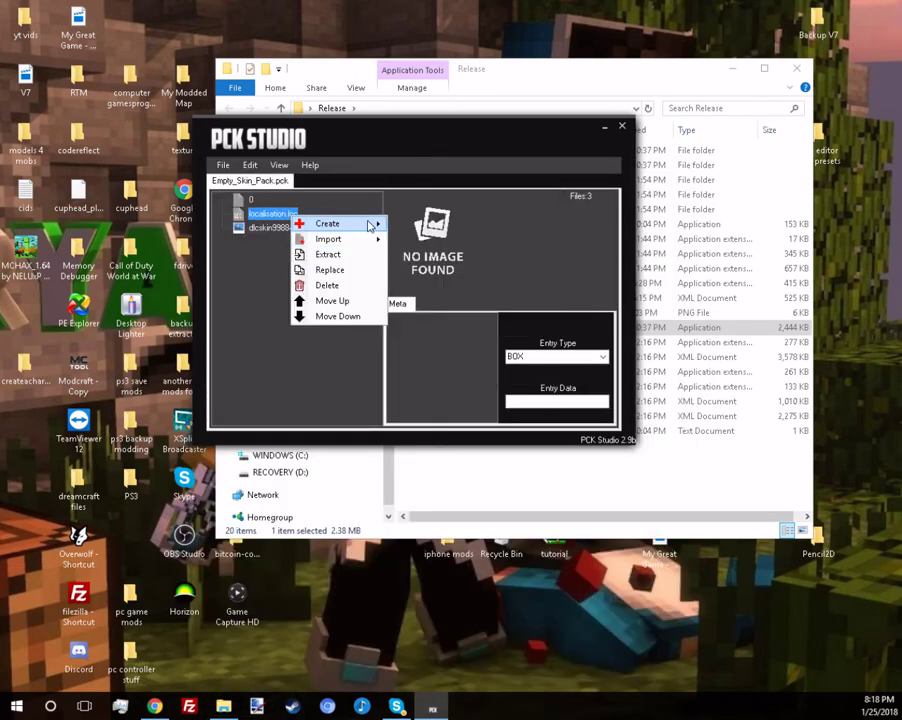
mouse_move(345, 223)
left_click(430, 241)
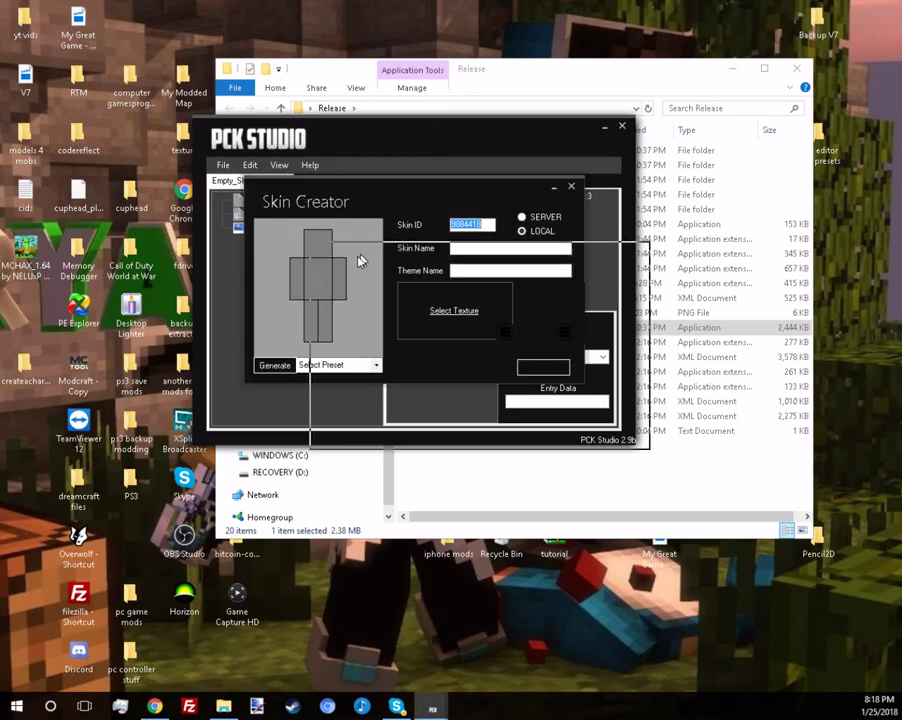
left_click_drag(296, 193, 296, 180)
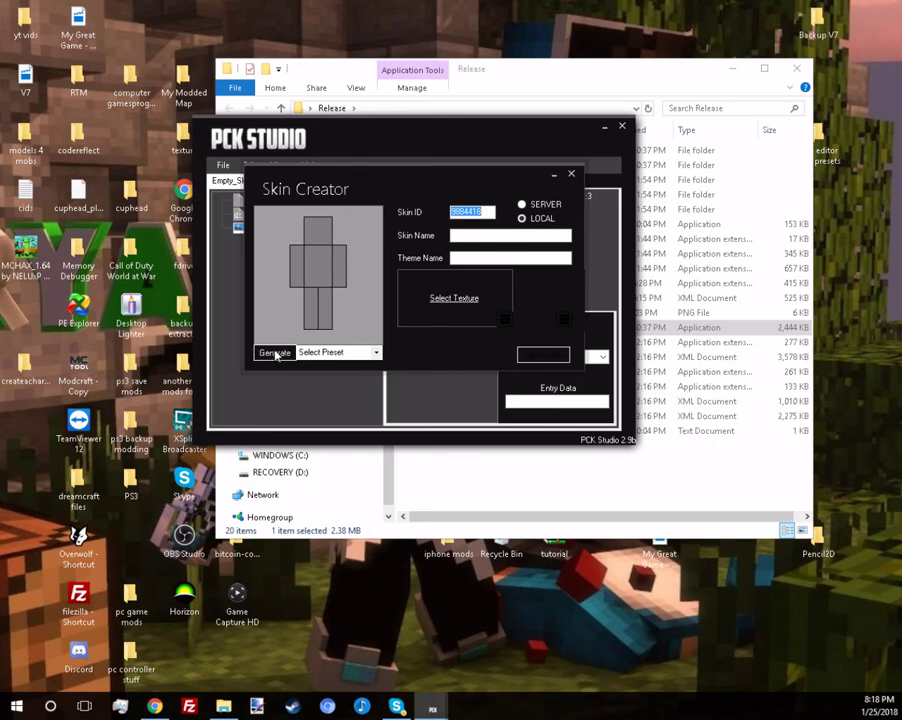
left_click(520, 205)
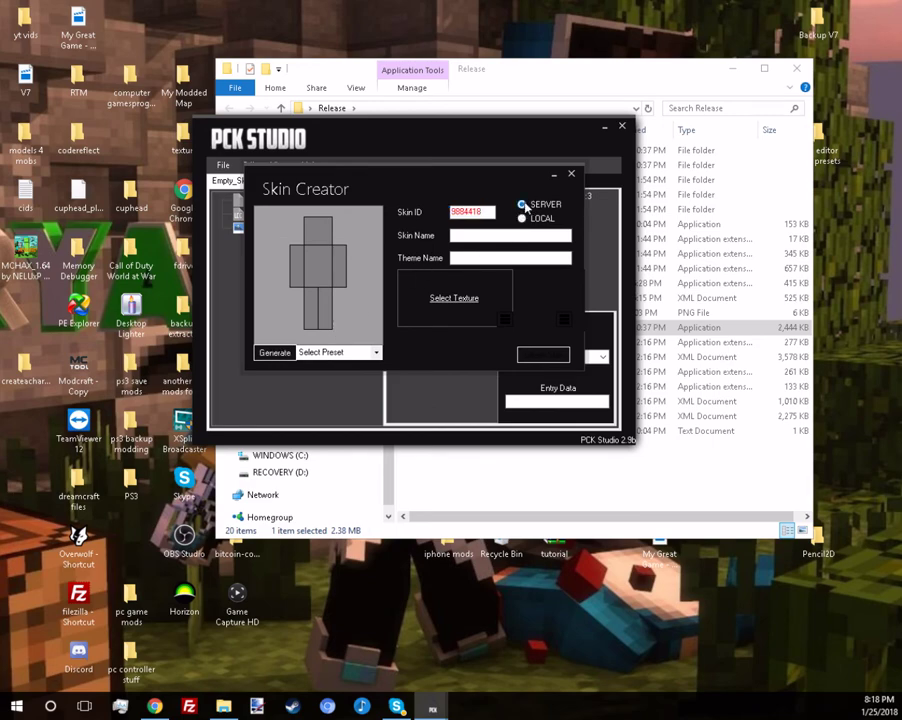
left_click(275, 353)
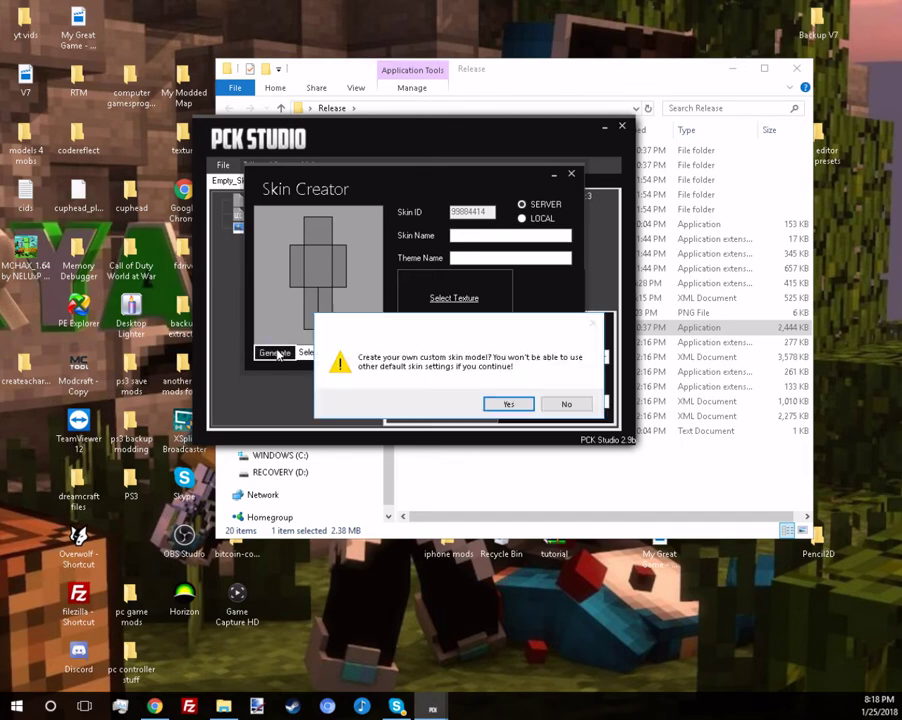
left_click(490, 406)
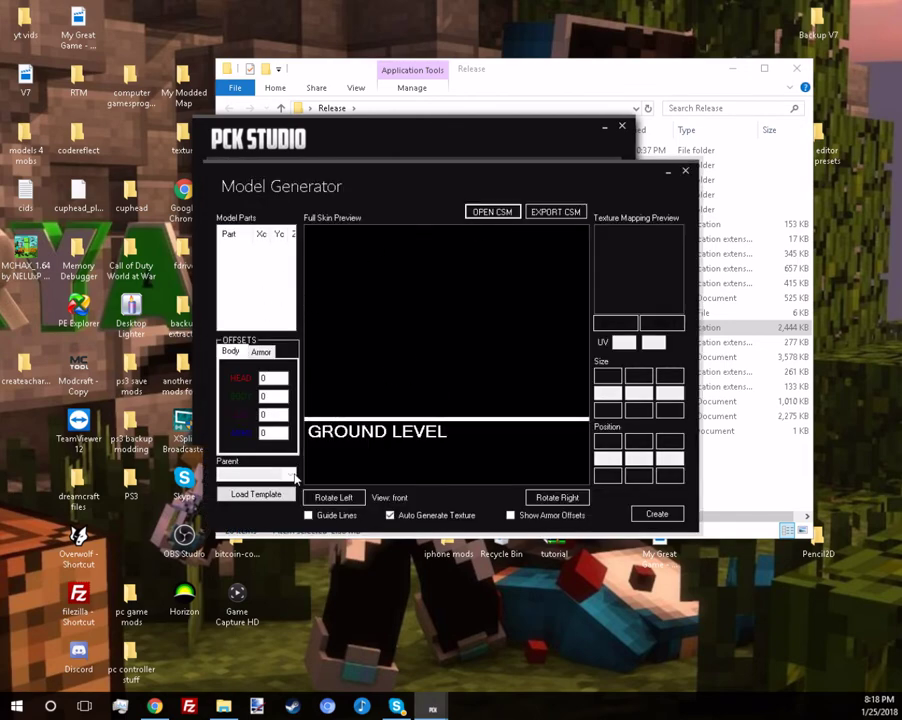
Step: Load the default player model template and select its HEAD part
left_click(250, 494)
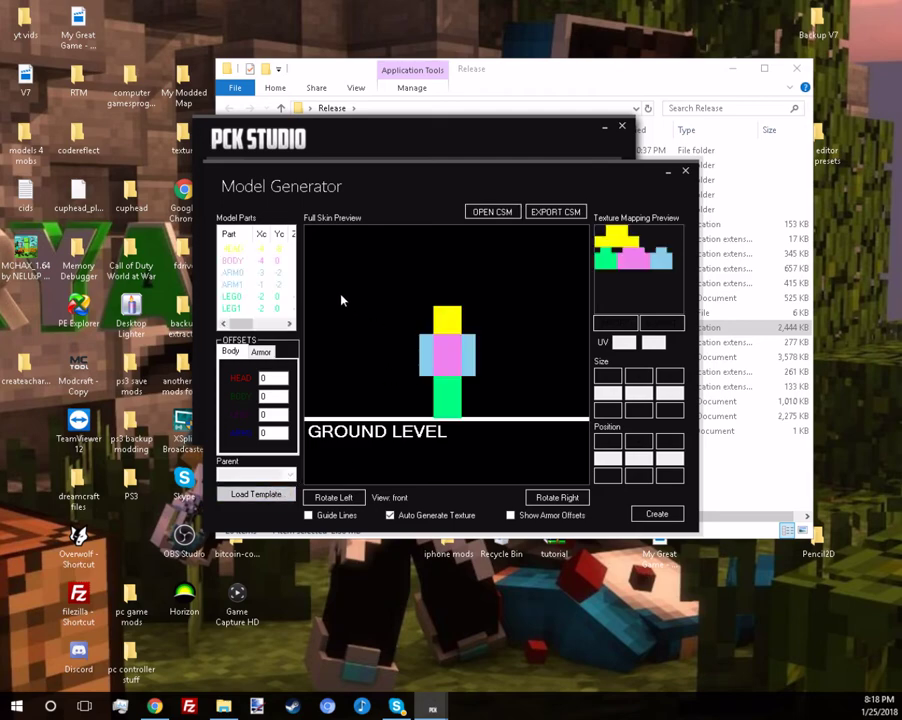
left_click(240, 284)
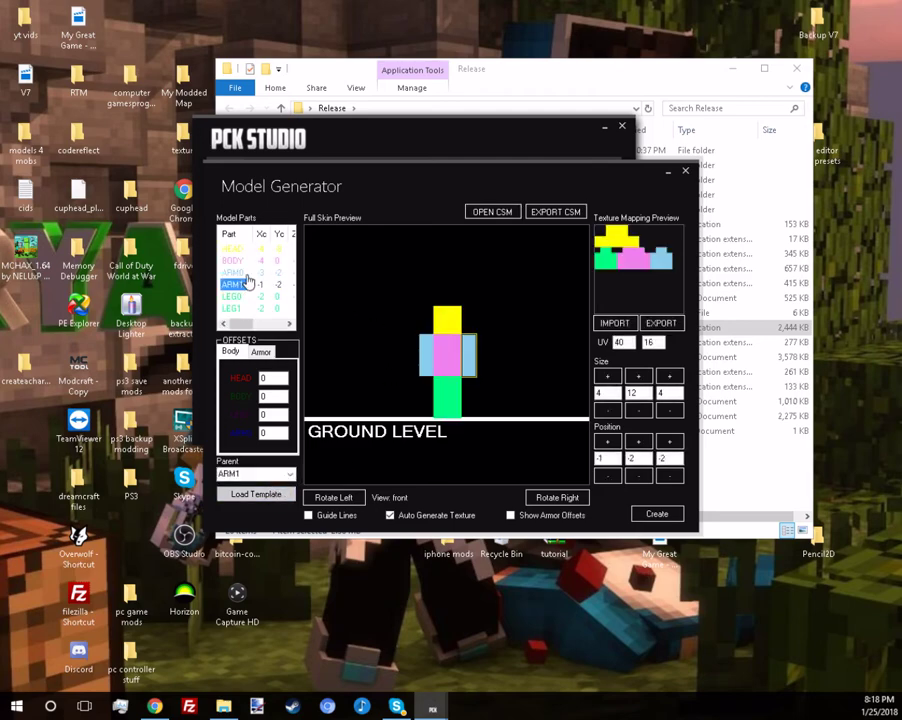
left_click(246, 272)
left_click(238, 260)
left_click(243, 286)
left_click(242, 273)
left_click(241, 261)
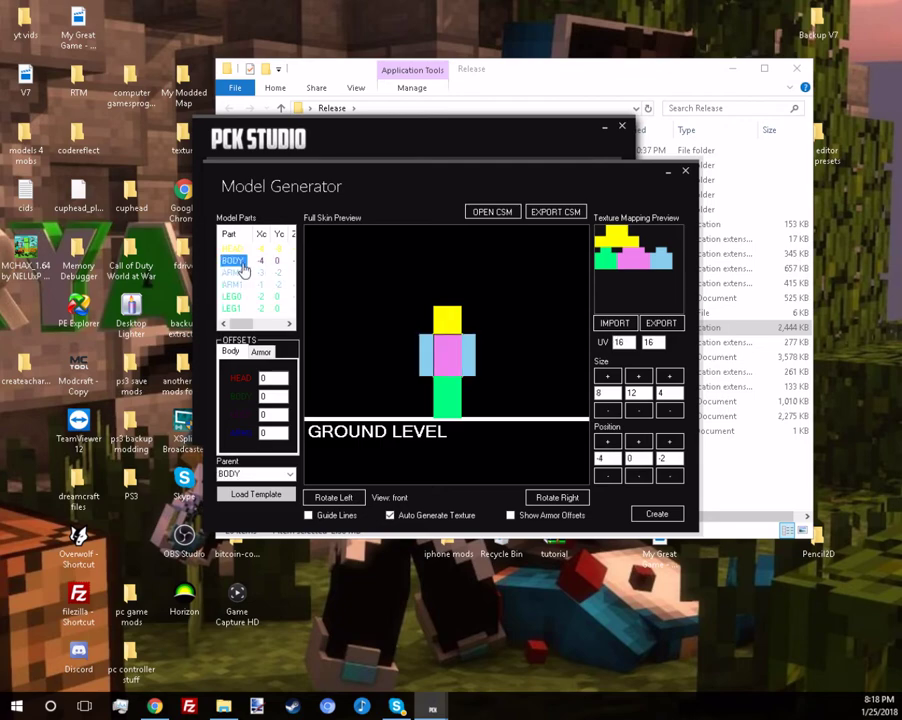
left_click(233, 248)
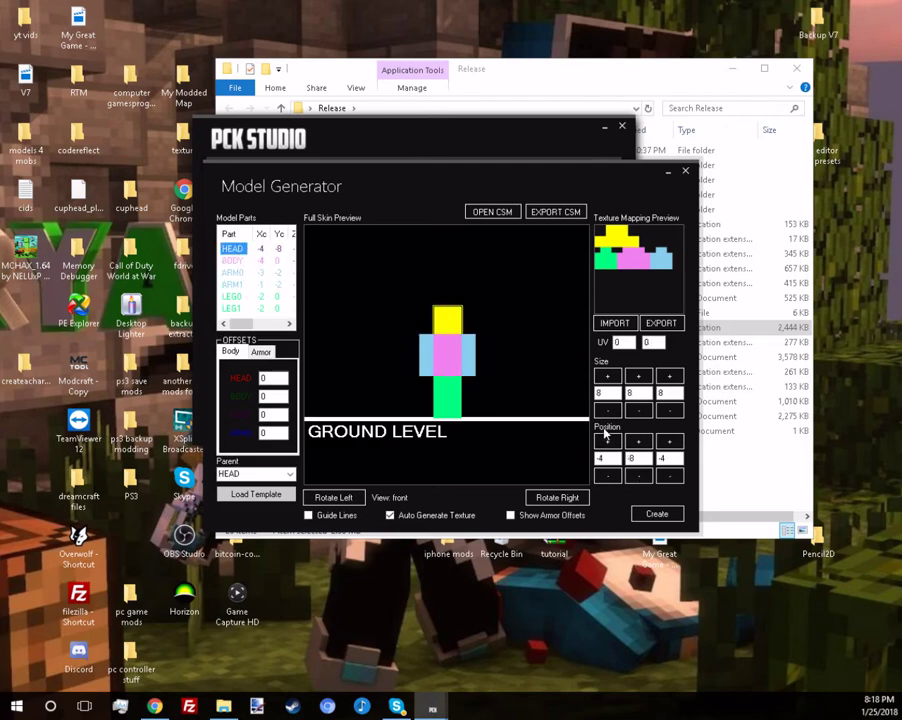
Step: Enlarge the head to 24 units wide and 24 units tall
left_click(606, 374)
left_click(606, 374)
left_click(606, 374)
left_click(606, 374)
left_click(606, 374)
left_click(606, 374)
left_click(606, 374)
left_click(606, 374)
left_click(638, 375)
left_click(638, 375)
left_click(638, 375)
left_click(638, 375)
left_click(644, 376)
left_click(644, 376)
left_click(644, 376)
left_click(644, 376)
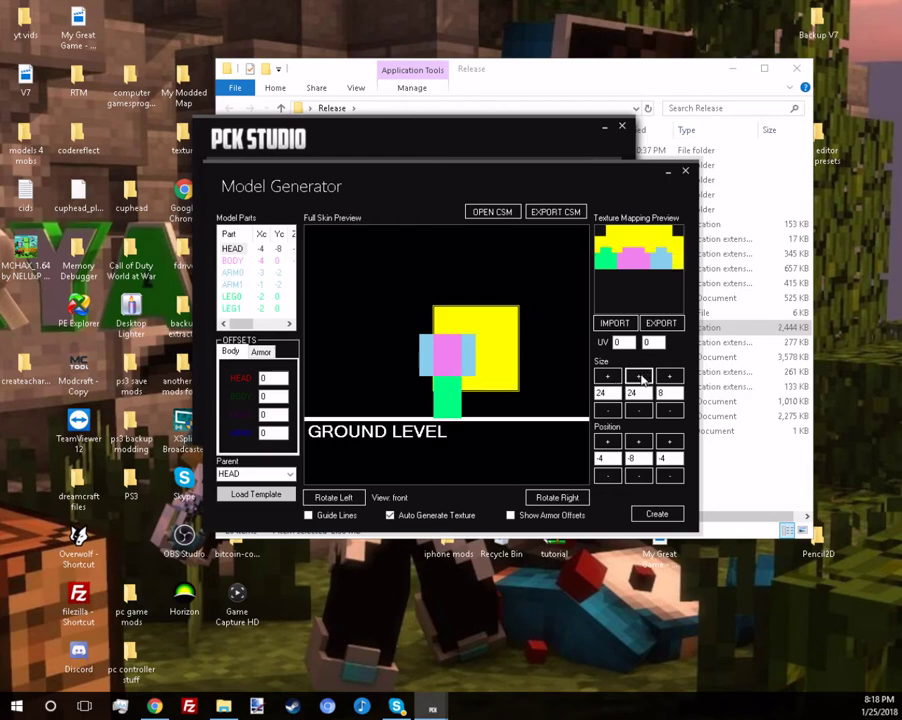
Step: Deepen the head to 20 units, checking it from the side
left_click(548, 498)
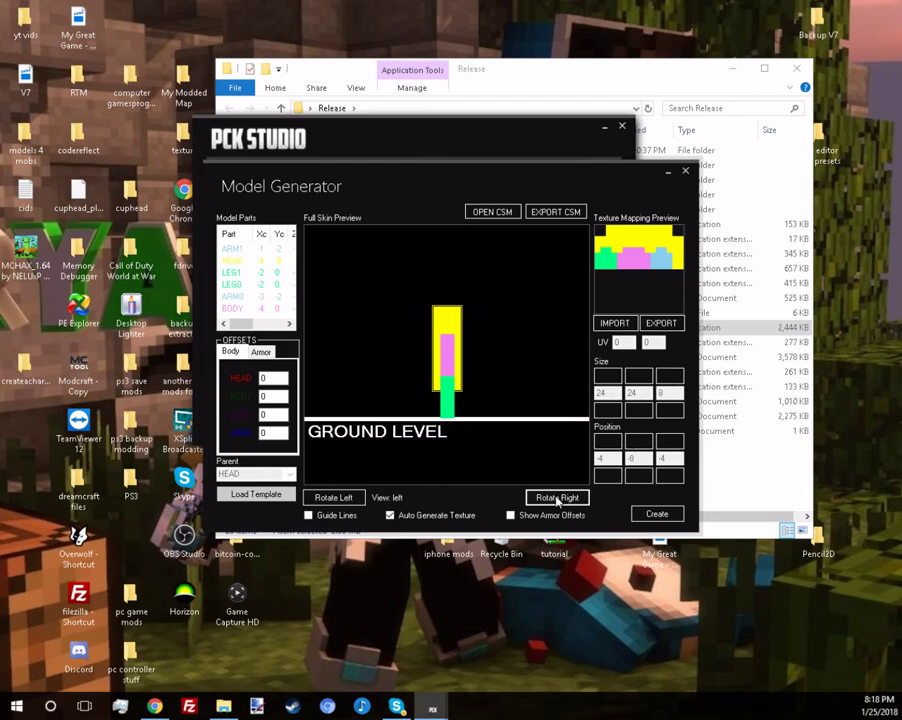
left_click(230, 260)
left_click(670, 376)
left_click(670, 376)
left_click(670, 376)
left_click(670, 376)
left_click(670, 376)
left_click(670, 376)
left_click(670, 376)
left_click(670, 376)
left_click(670, 376)
left_click(670, 376)
left_click(670, 376)
left_click(670, 376)
left_click(350, 498)
left_click(334, 497)
left_click(334, 497)
left_click(334, 497)
left_click(352, 499)
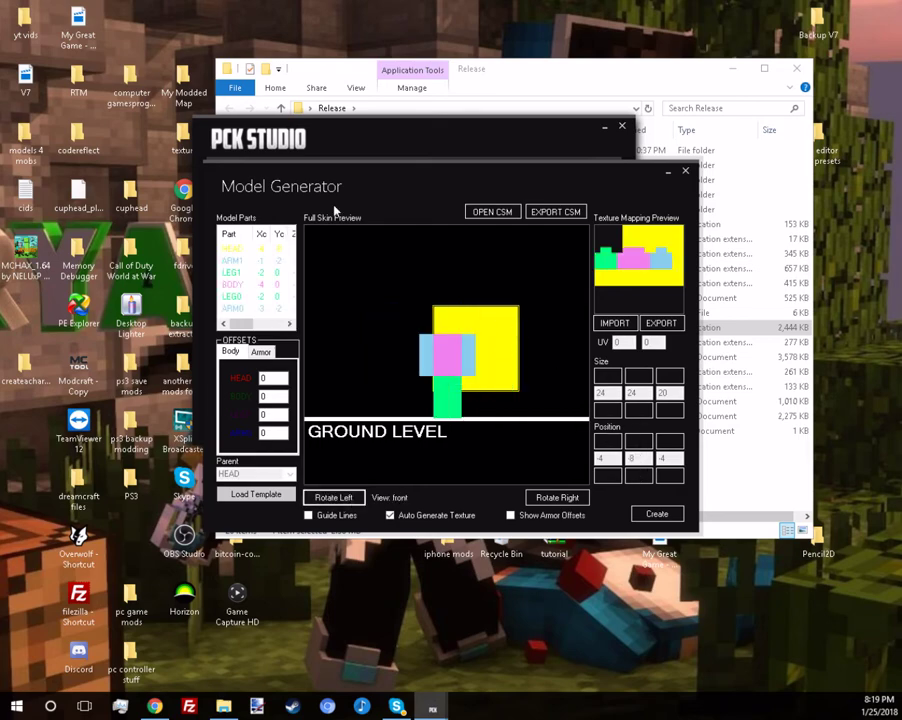
Step: Raise the head above the body to position -12, -24, -4
left_click(238, 249)
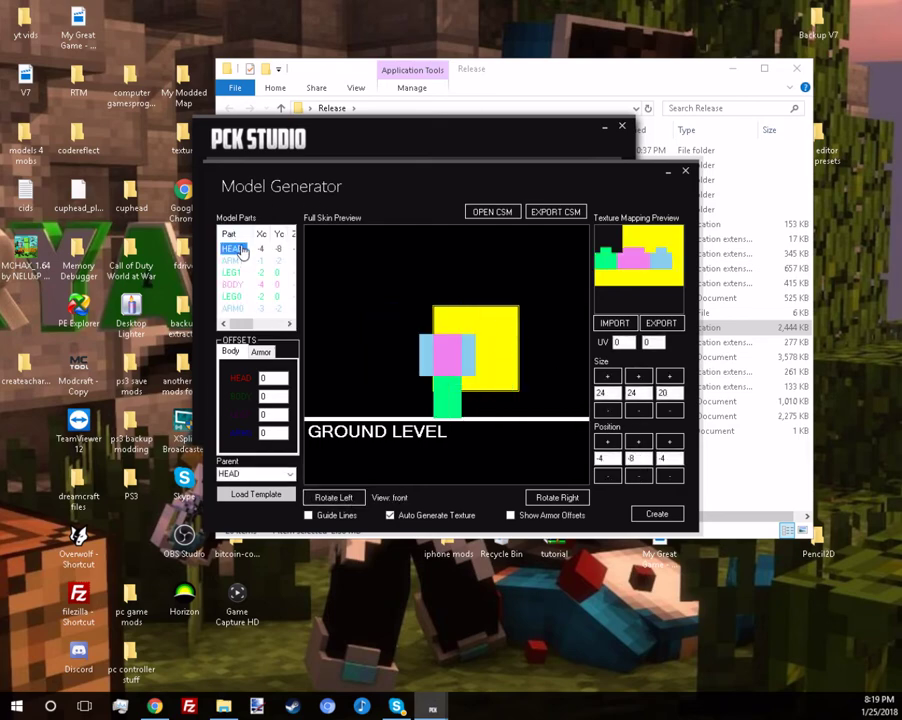
left_click(639, 476)
left_click(639, 476)
left_click(637, 477)
left_click(637, 477)
left_click(637, 477)
left_click(637, 477)
left_click(636, 479)
left_click(636, 479)
left_click(637, 477)
left_click(637, 477)
left_click(637, 477)
left_click(637, 477)
left_click(637, 477)
left_click(637, 477)
left_click(637, 477)
left_click(637, 477)
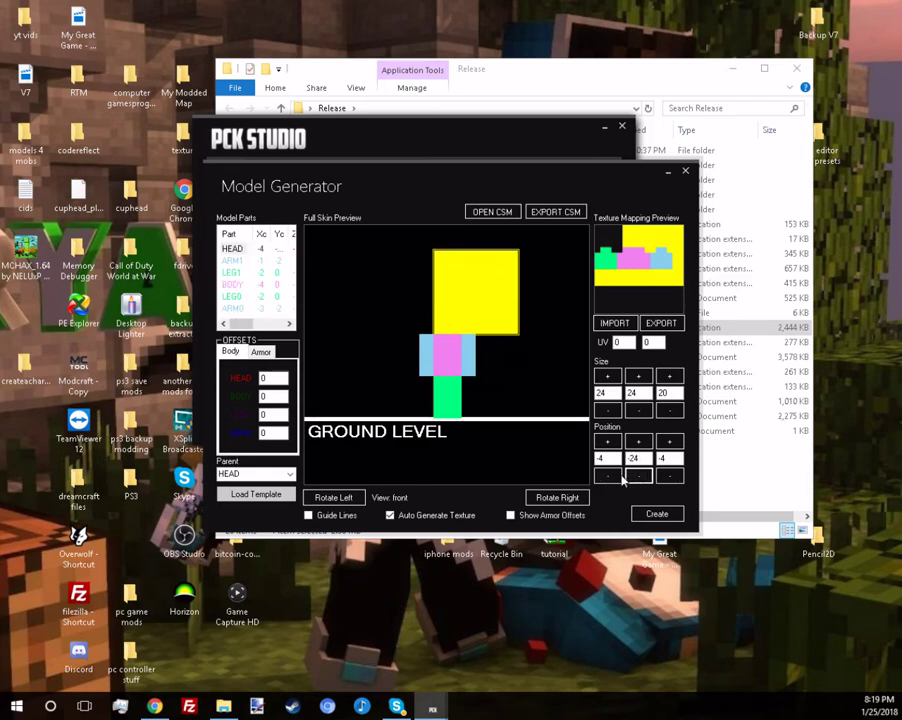
left_click(614, 478)
left_click(614, 478)
left_click(612, 477)
left_click(612, 477)
left_click(611, 476)
left_click(611, 476)
left_click(611, 476)
left_click(611, 476)
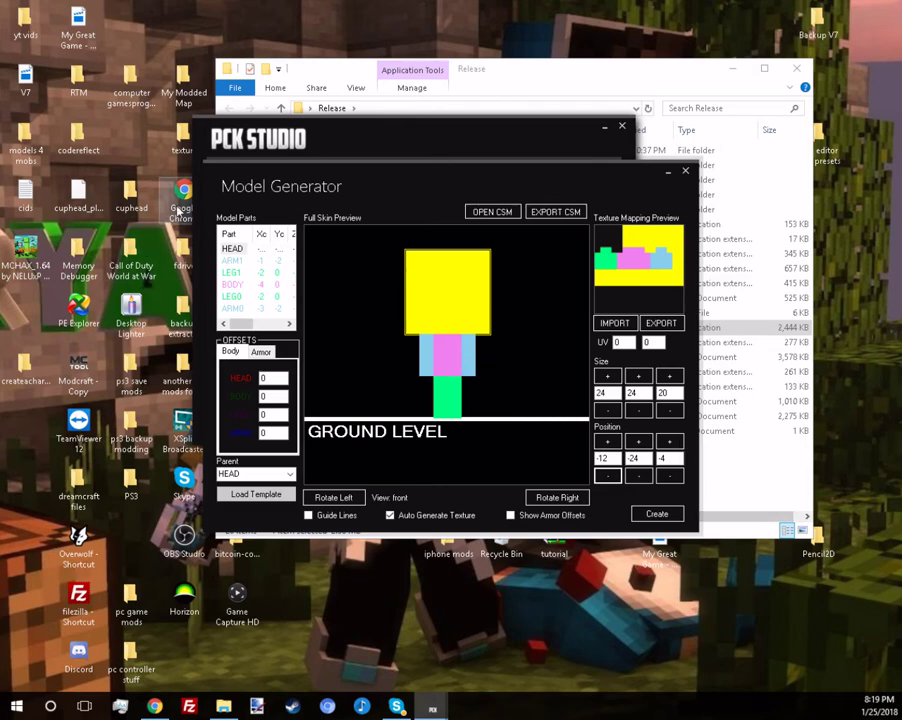
left_click(231, 250)
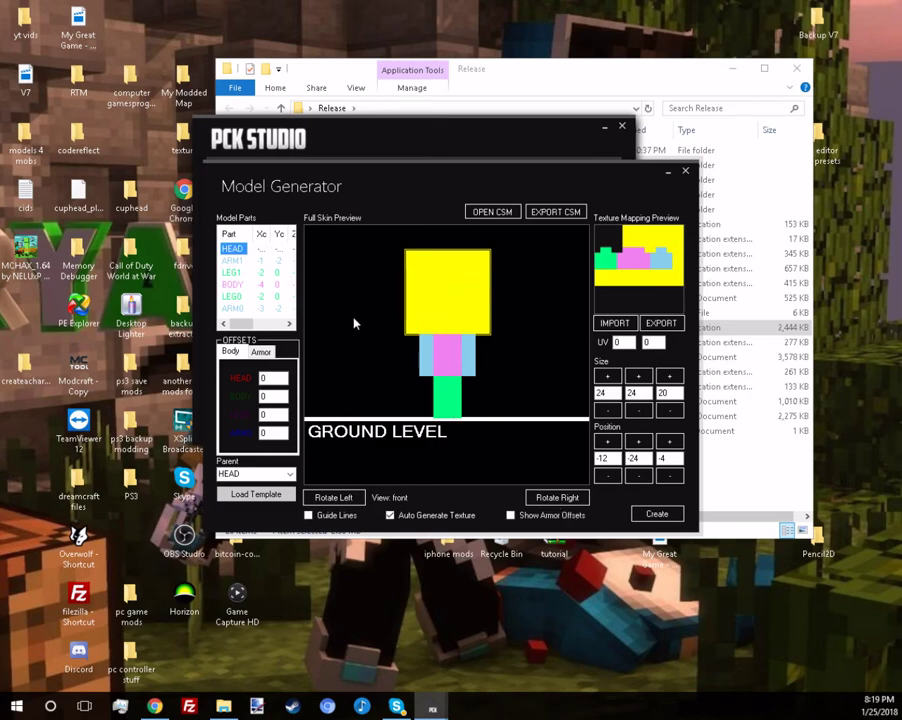
Step: Parent ARM1 to HEAD and position it at 4, 0, -2
left_click(233, 261)
left_click(233, 284)
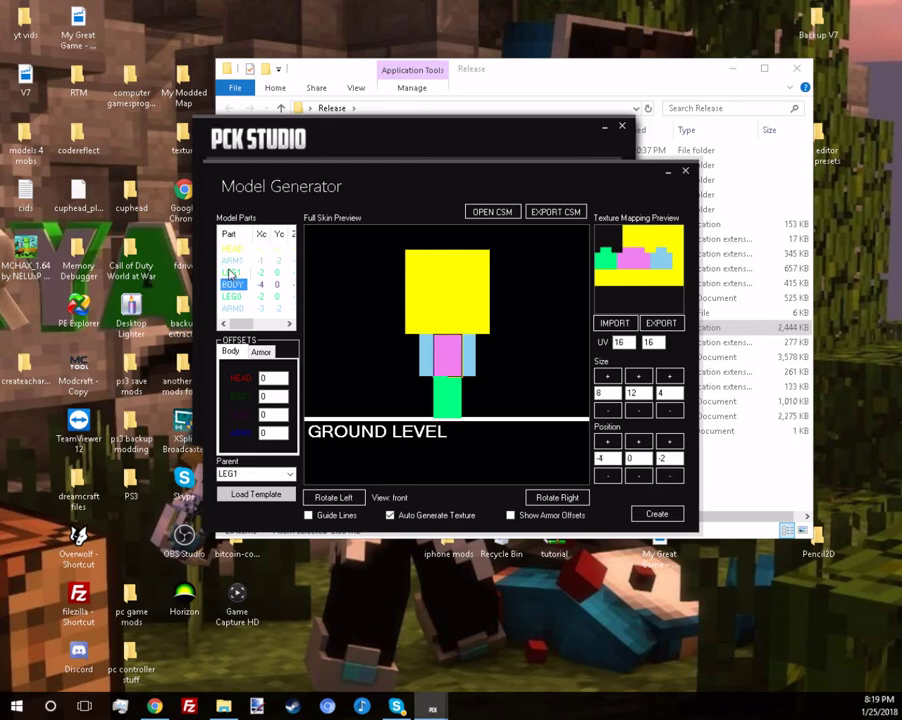
left_click(233, 271)
left_click(233, 261)
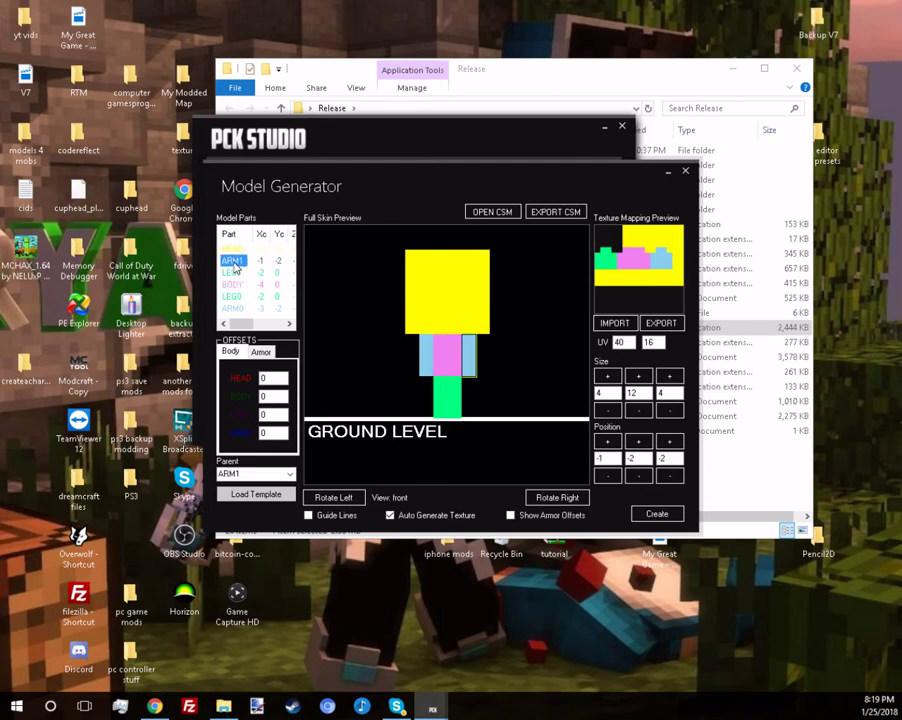
left_click(290, 474)
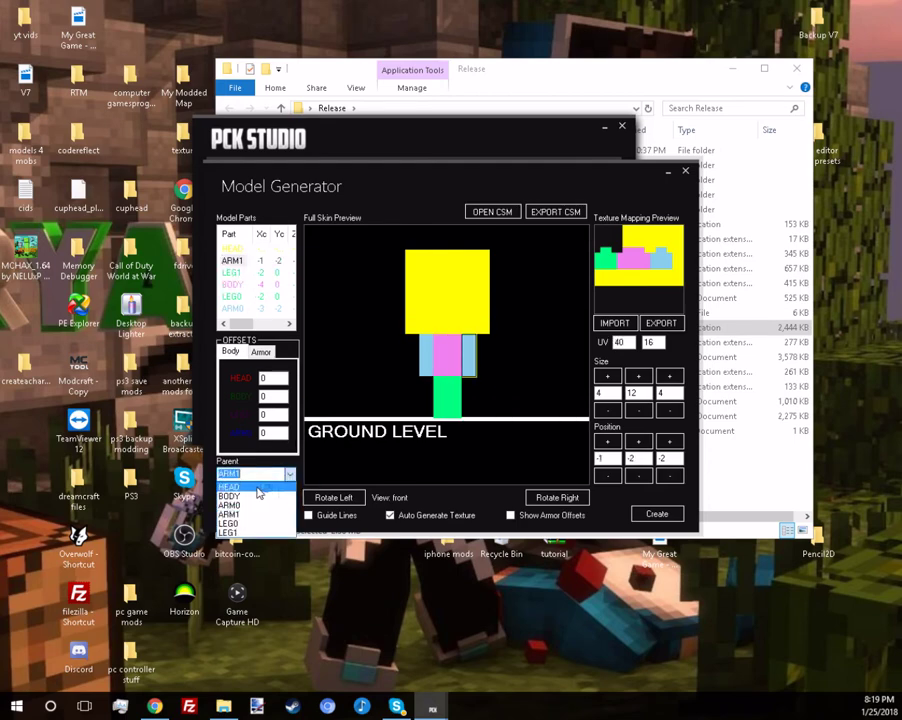
left_click(258, 488)
left_click(612, 441)
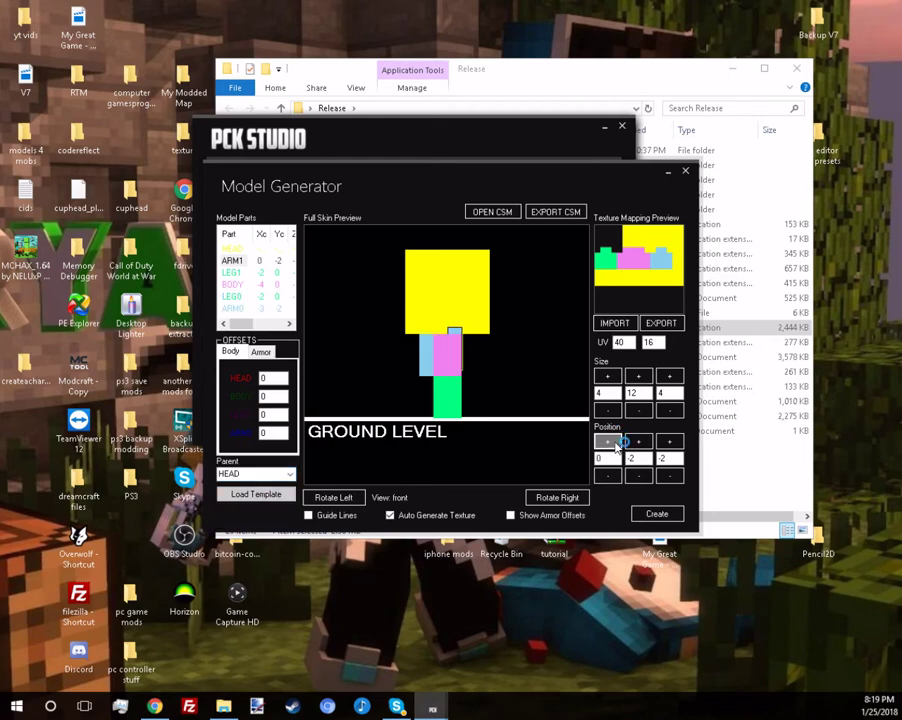
left_click(614, 443)
left_click(614, 443)
left_click(614, 443)
left_click(614, 443)
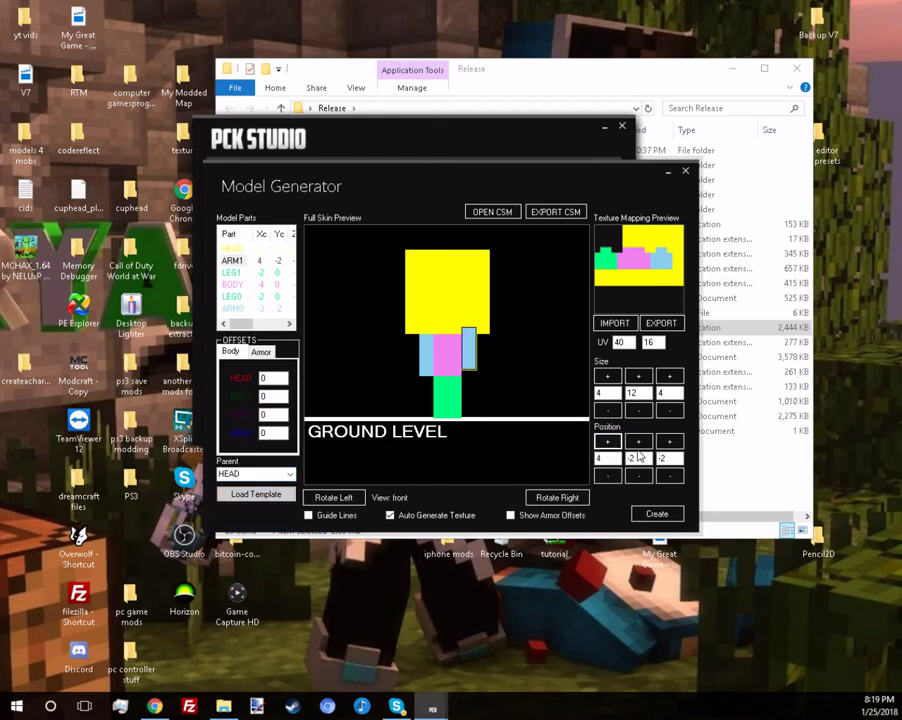
left_click(638, 442)
left_click(638, 442)
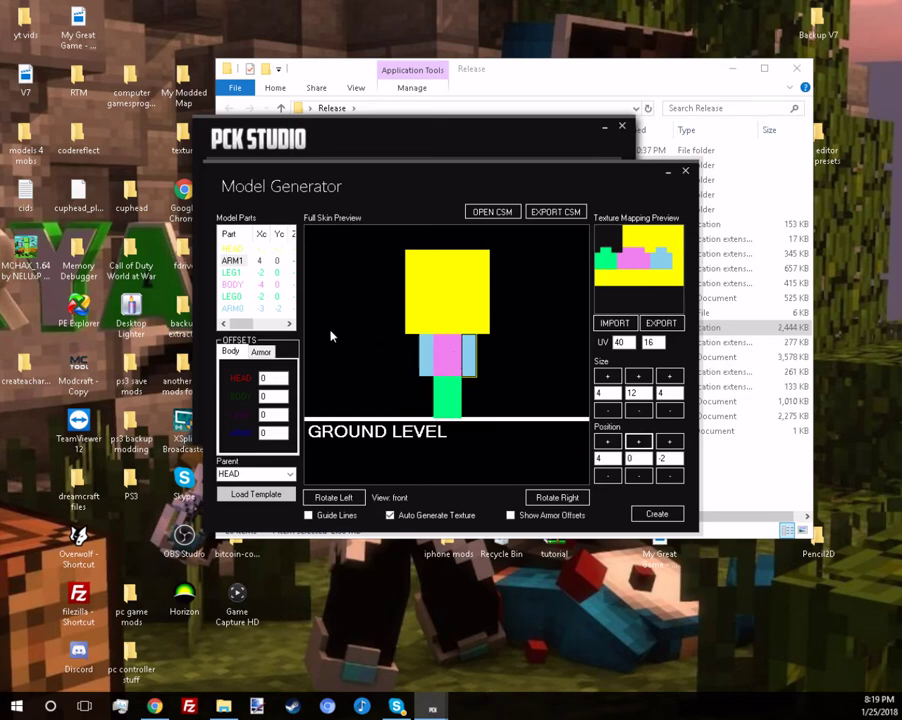
Step: Parent LEG1 to HEAD and position it at 0, 12, -2
left_click(230, 273)
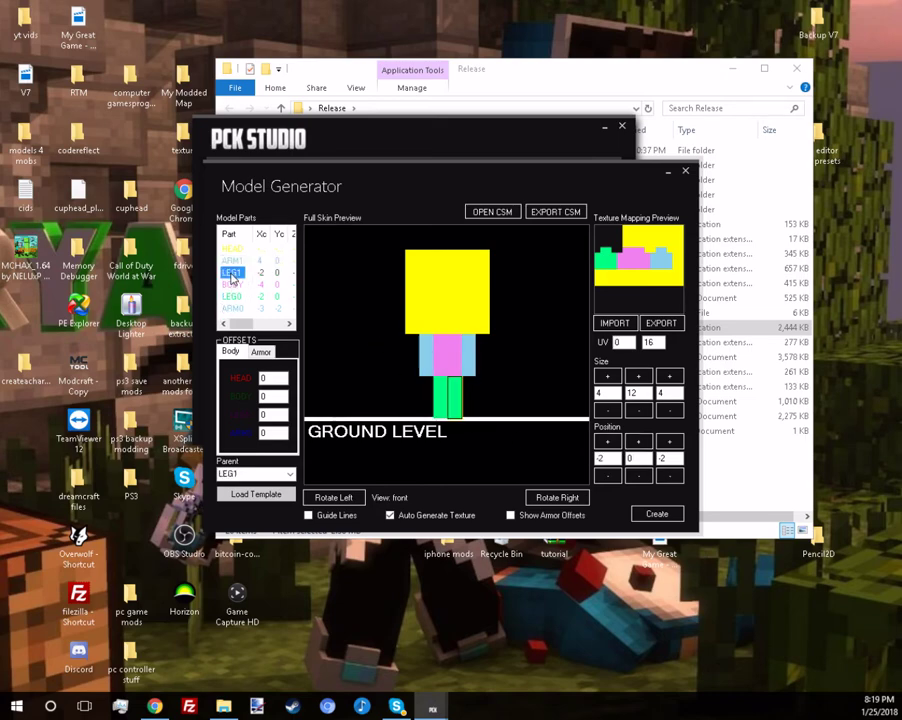
left_click(232, 261)
left_click(232, 273)
left_click(291, 476)
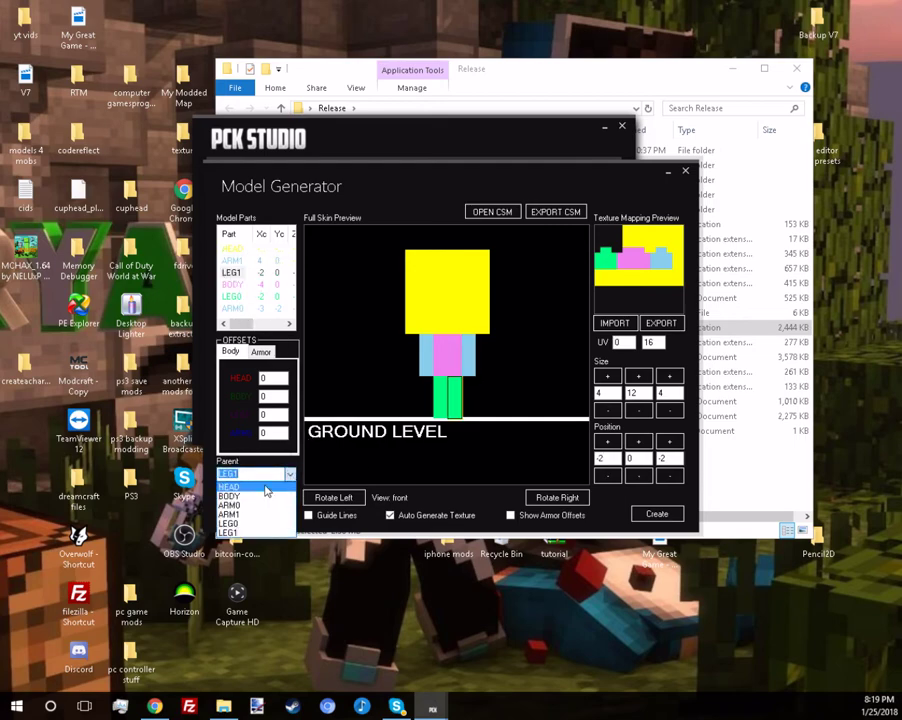
left_click(240, 487)
left_click(607, 441)
left_click(608, 442)
left_click(640, 442)
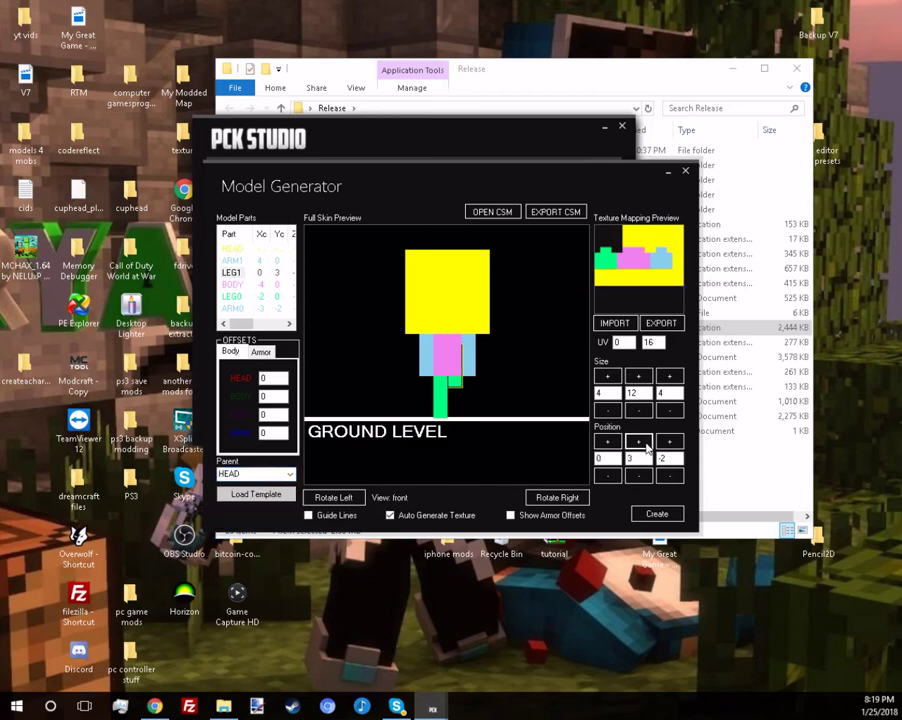
left_click(640, 442)
left_click(640, 442)
left_click(640, 442)
left_click(640, 442)
left_click(640, 442)
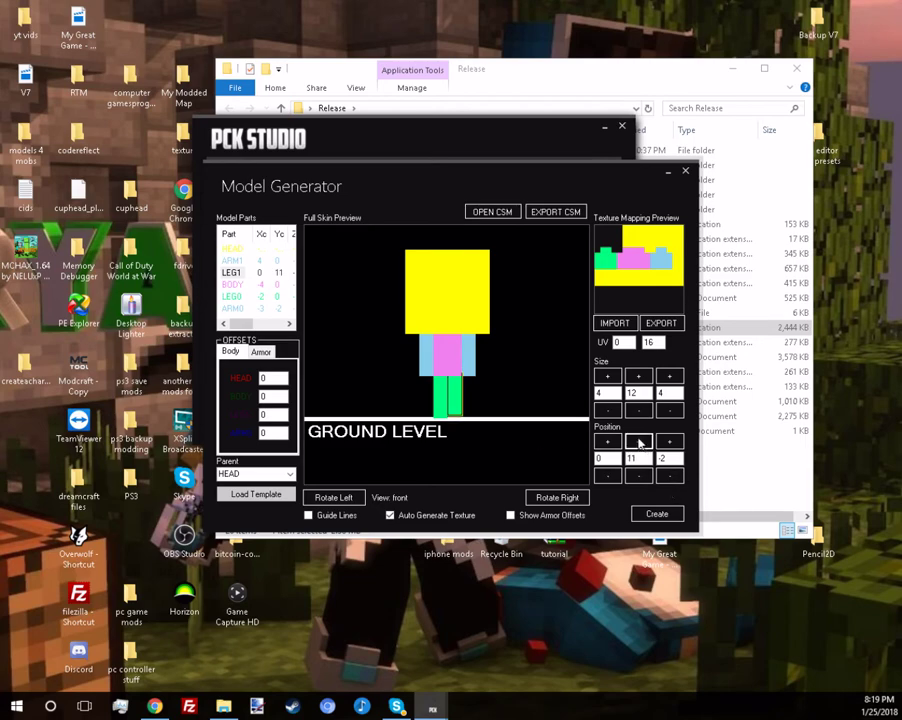
left_click(640, 442)
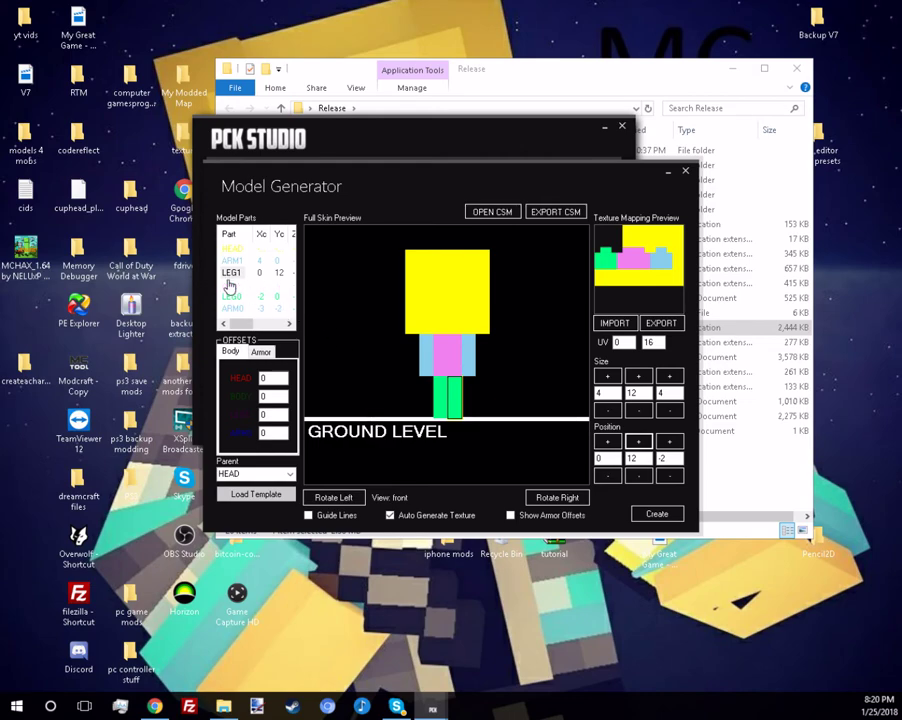
Step: Make HEAD the parent of the BODY part
left_click(251, 295)
left_click(245, 284)
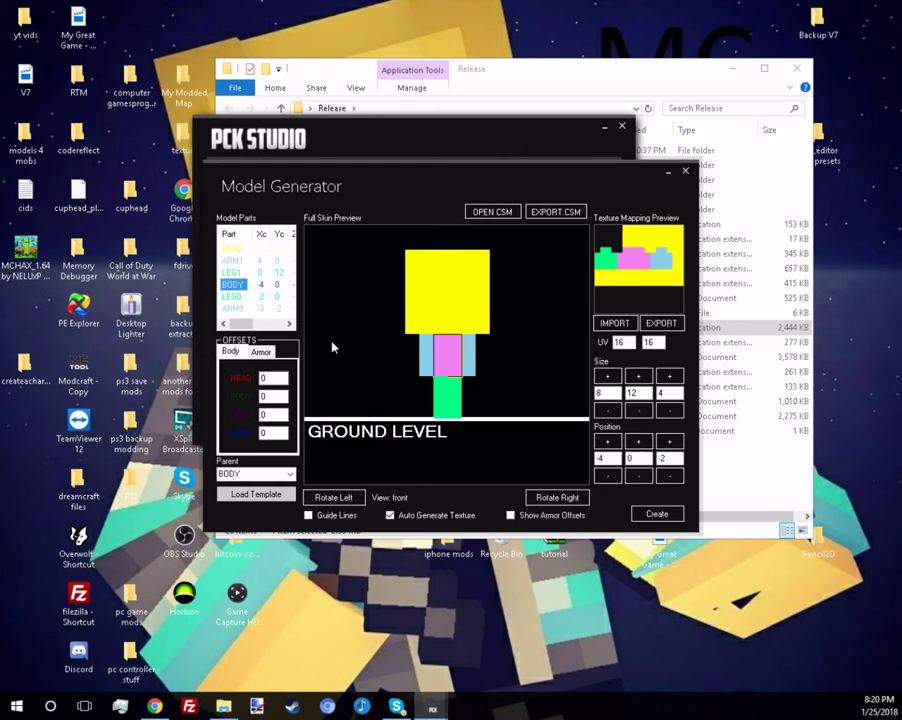
left_click(279, 471)
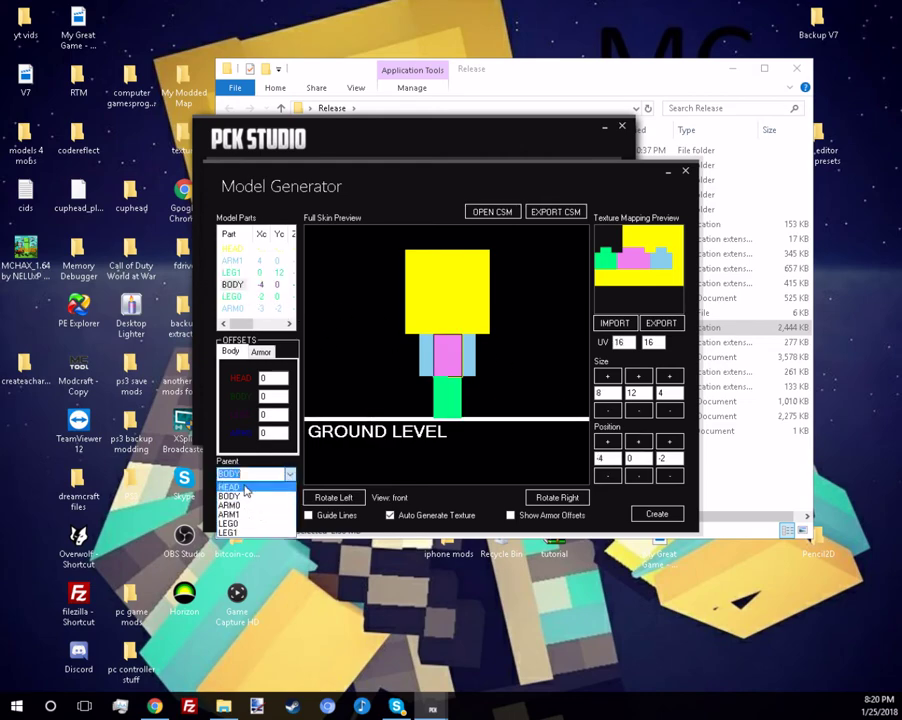
left_click(250, 487)
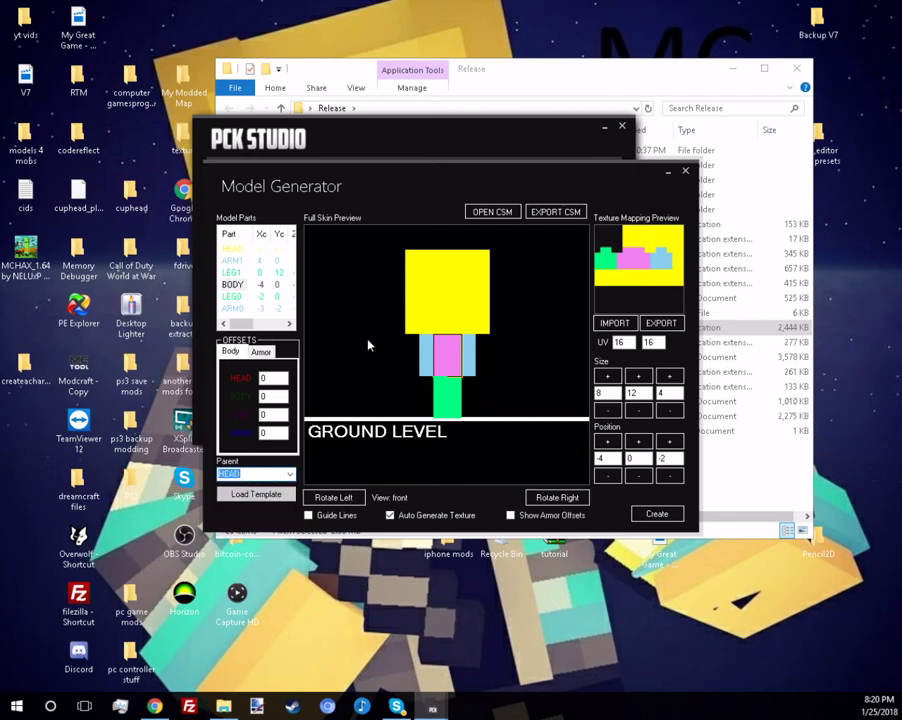
Step: Attach the LEG0 part to HEAD as its parent
left_click(231, 297)
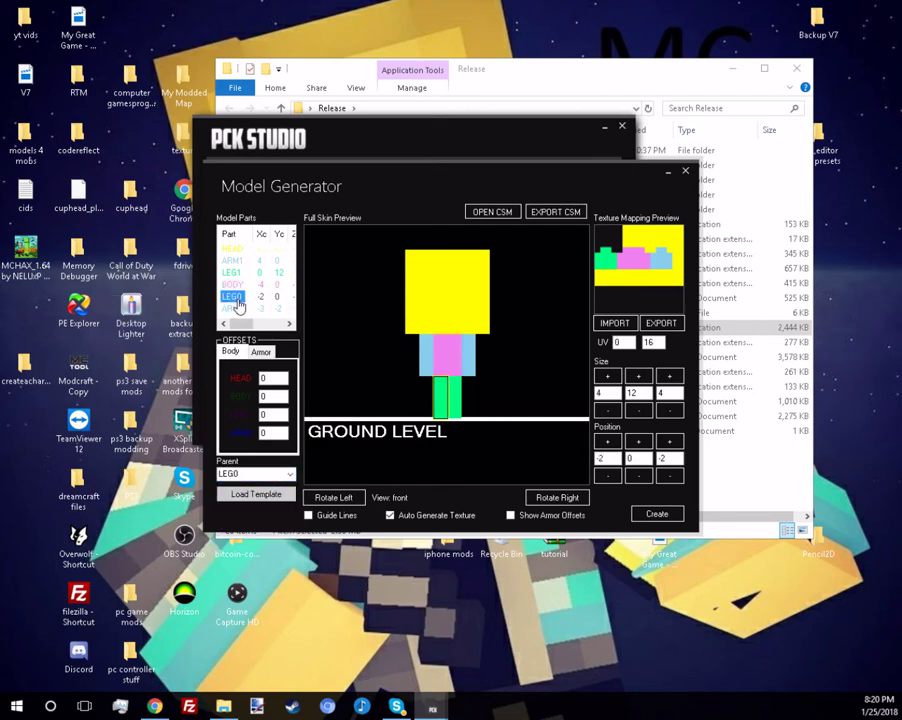
right_click(231, 299)
key("Escape")
left_click(280, 471)
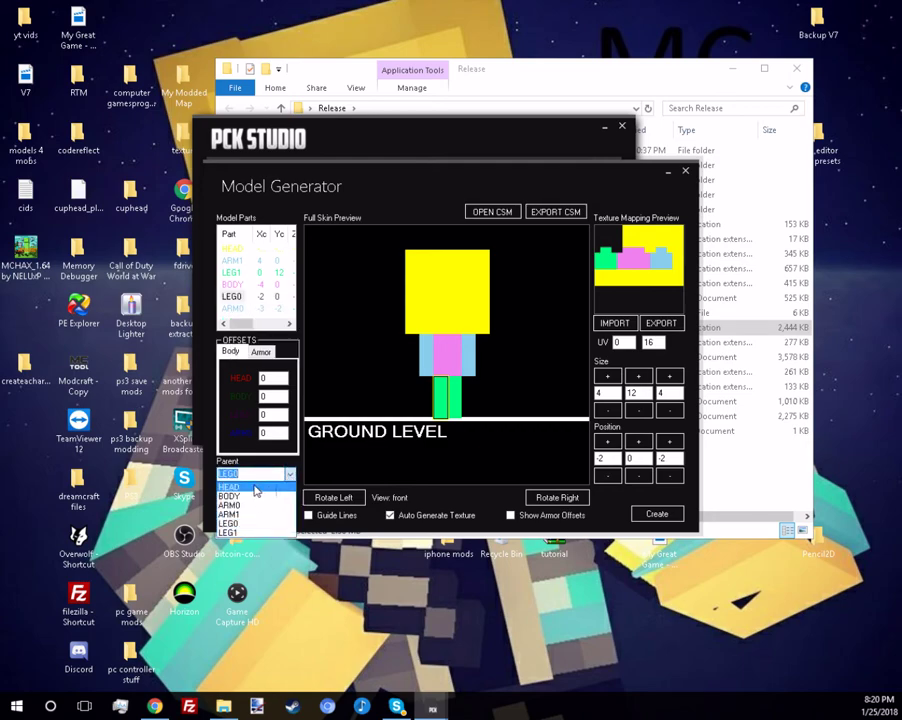
left_click(255, 488)
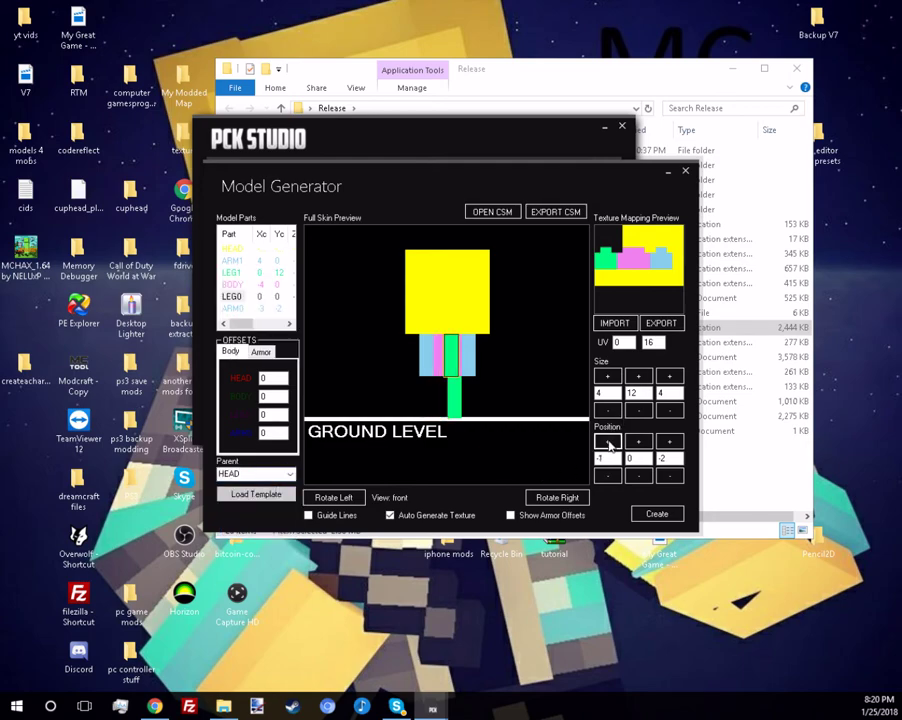
Step: Position LEG0 at X -4, Y 12
left_click(604, 476)
left_click(611, 476)
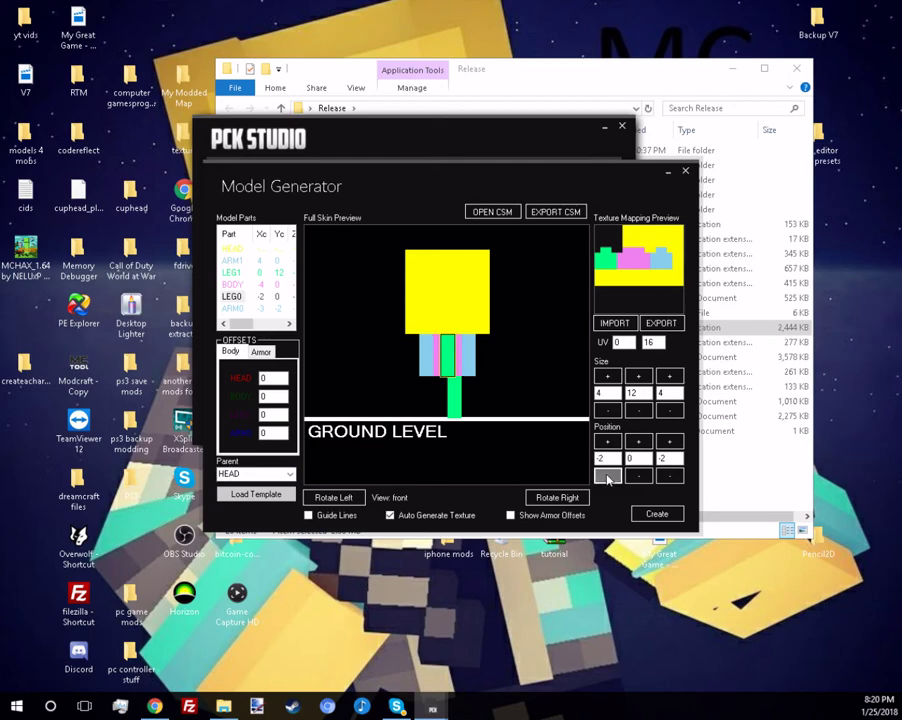
left_click(607, 476)
left_click(607, 476)
left_click(639, 441)
double_click(644, 444)
double_click(644, 444)
double_click(644, 444)
left_click(644, 444)
double_click(644, 444)
left_click(644, 444)
left_click(644, 444)
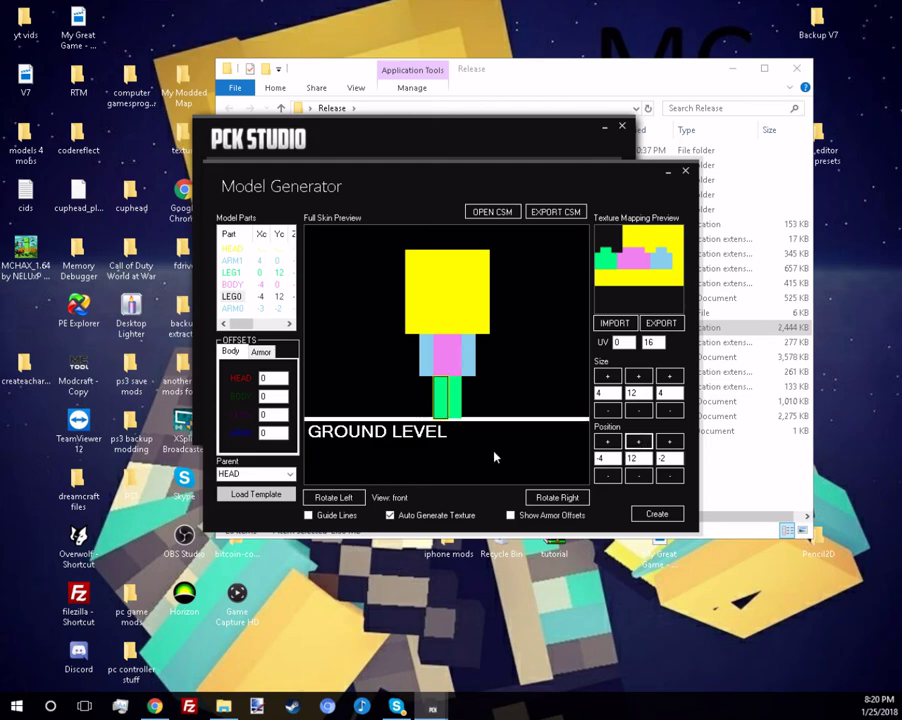
Step: Parent ARM0 to HEAD and position it at X -8, Y 0
left_click(233, 308)
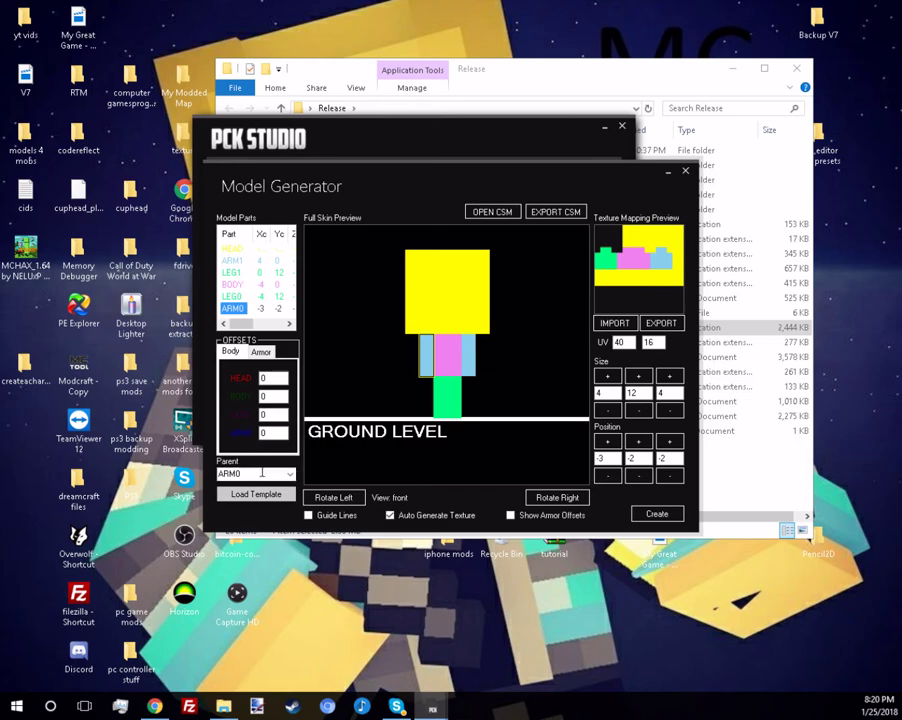
left_click(256, 474)
left_click(253, 487)
left_click(606, 477)
left_click(606, 477)
left_click(606, 477)
left_click(605, 477)
left_click(605, 477)
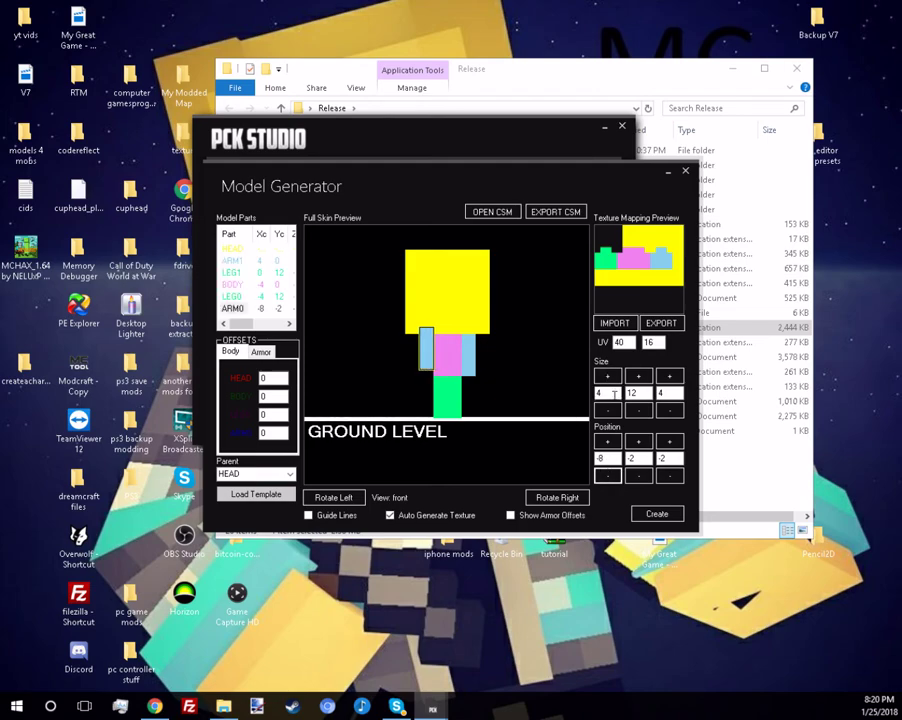
left_click(638, 441)
left_click(638, 441)
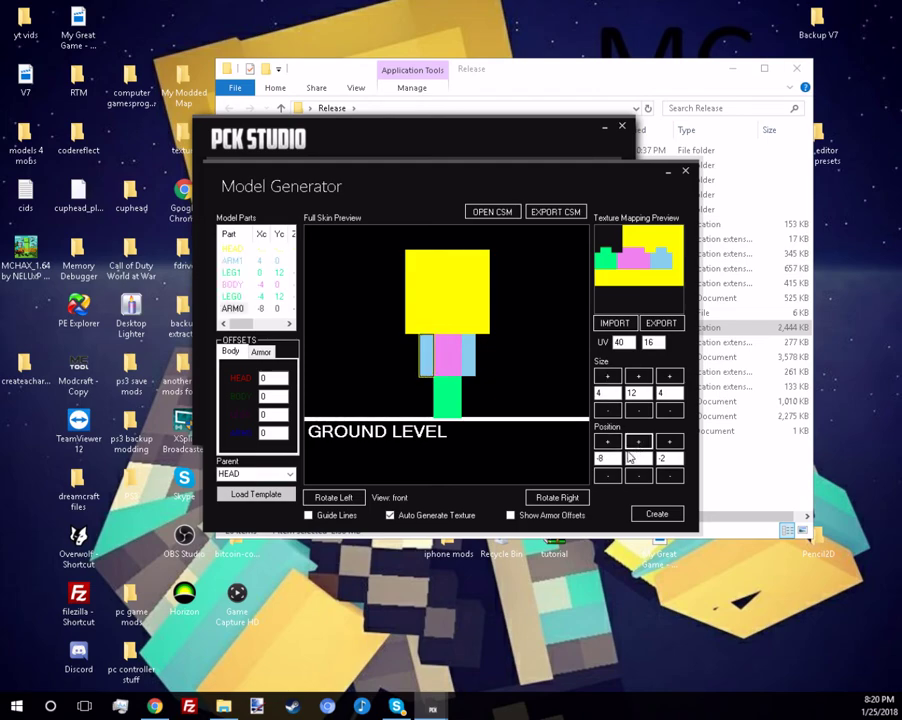
Step: Rotate the preview around the model to check all sides, returning to front
left_click(546, 499)
left_click(548, 499)
left_click(556, 499)
left_click(558, 502)
left_click(558, 502)
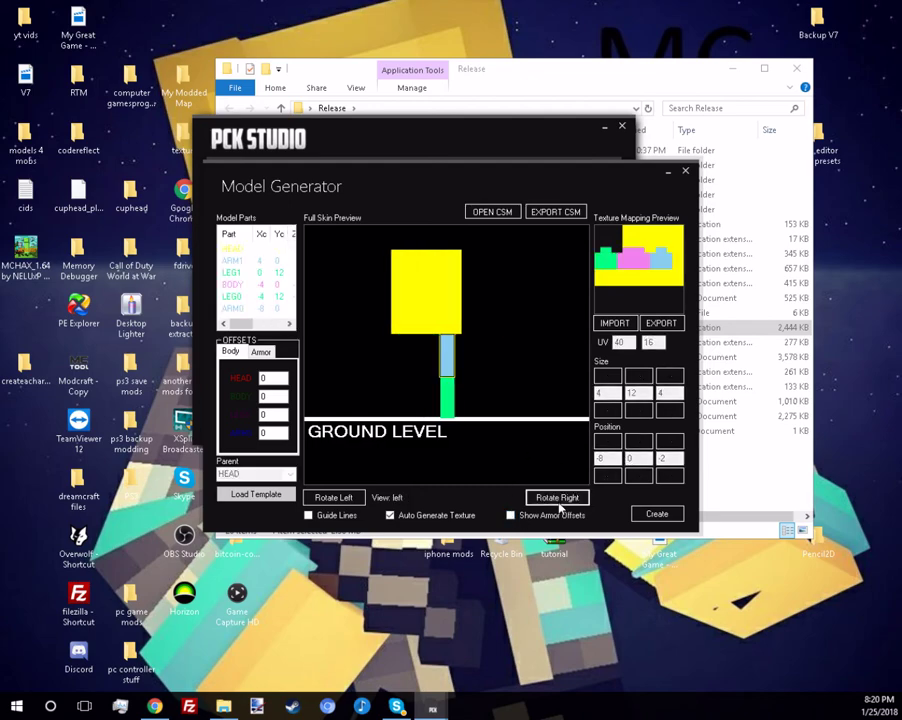
left_click(558, 502)
left_click(558, 499)
left_click(558, 499)
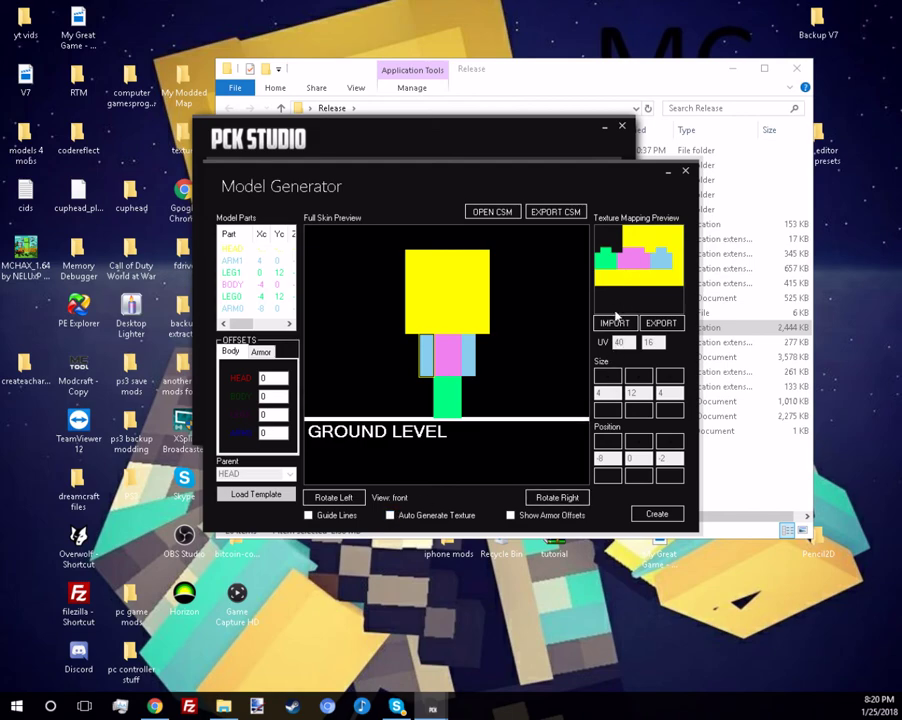
left_click(614, 322)
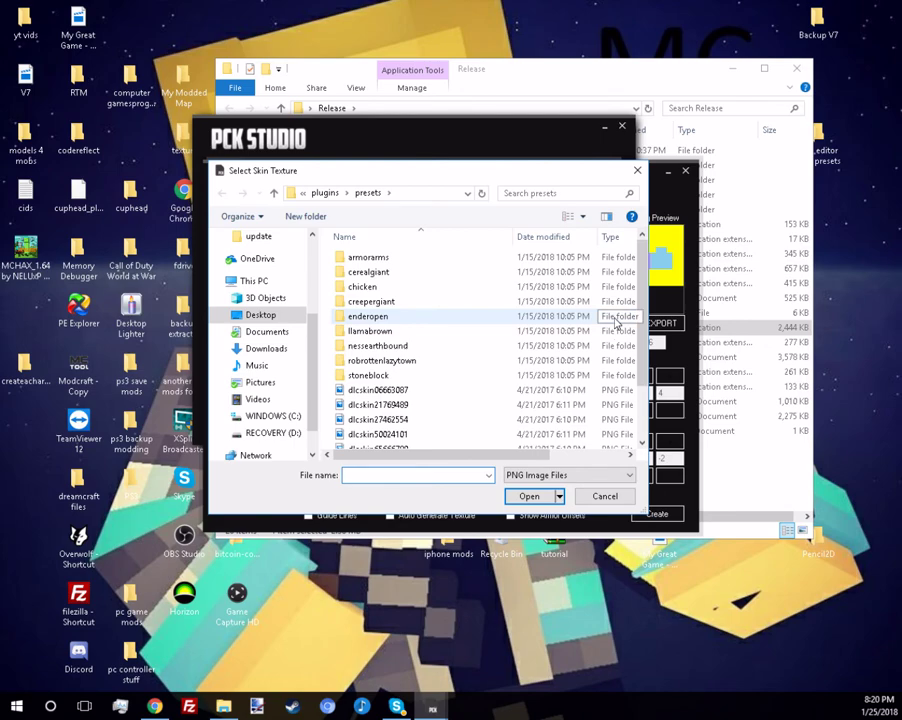
double_click(495, 391)
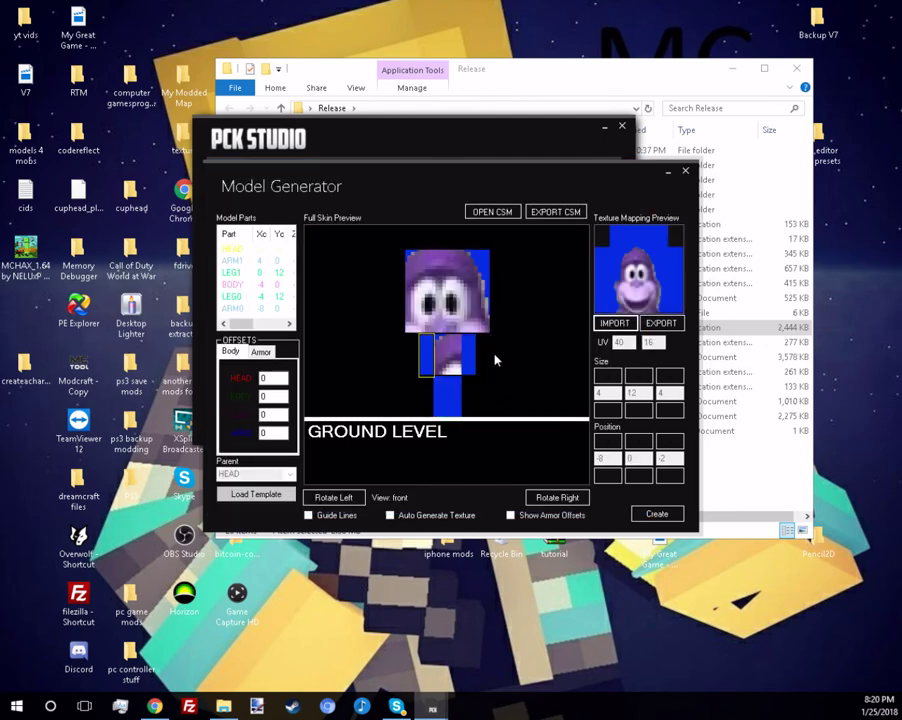
left_click(566, 498)
left_click(565, 499)
left_click(564, 501)
left_click(563, 498)
left_click(390, 515)
left_click(236, 285)
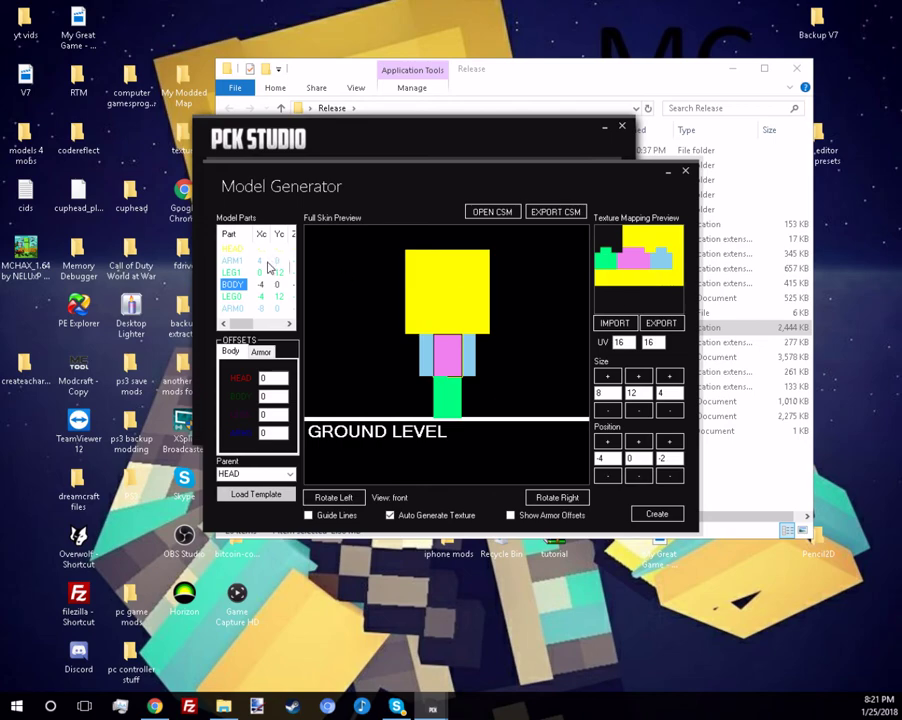
Step: On the HEAD part, set the second UV value to 5 and clear the first
left_click(234, 249)
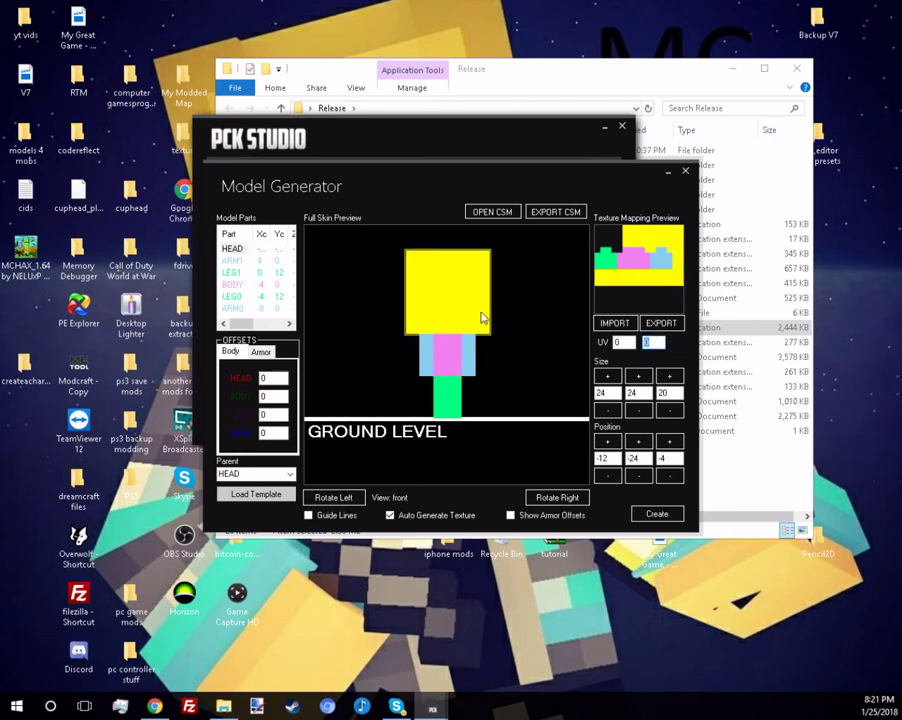
type("5")
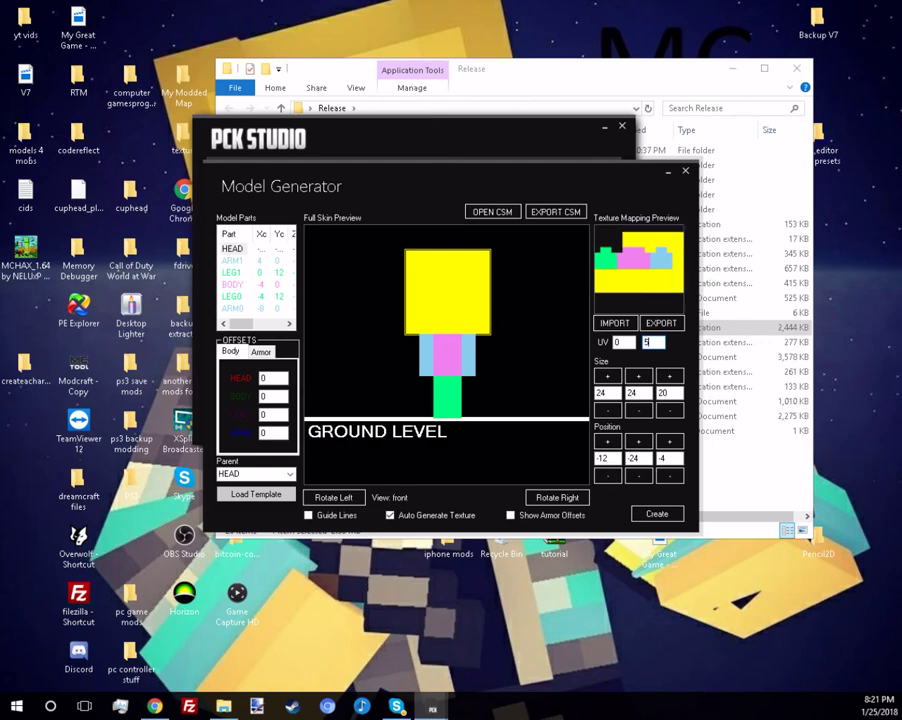
key("shift+Tab")
type("5")
key("BackSpace")
Step: Turn off Auto Generate Texture, inspect the model from all sides, and create a skin from it
left_click(390, 516)
left_click(558, 499)
left_click(562, 499)
left_click(563, 499)
left_click(565, 499)
left_click(566, 499)
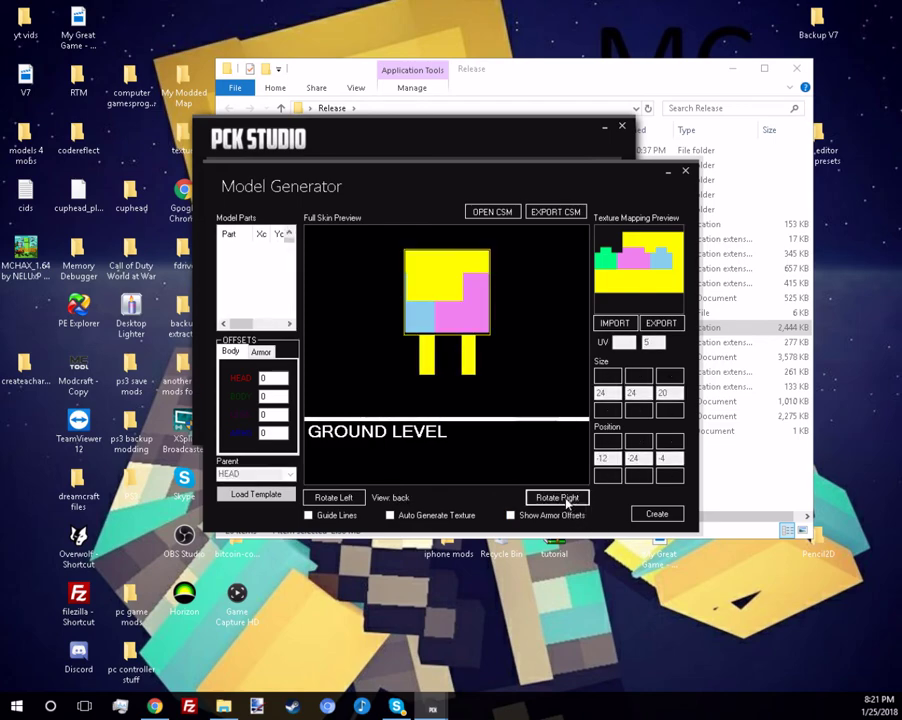
left_click(566, 499)
left_click(566, 499)
left_click(566, 499)
left_click(566, 499)
left_click(555, 496)
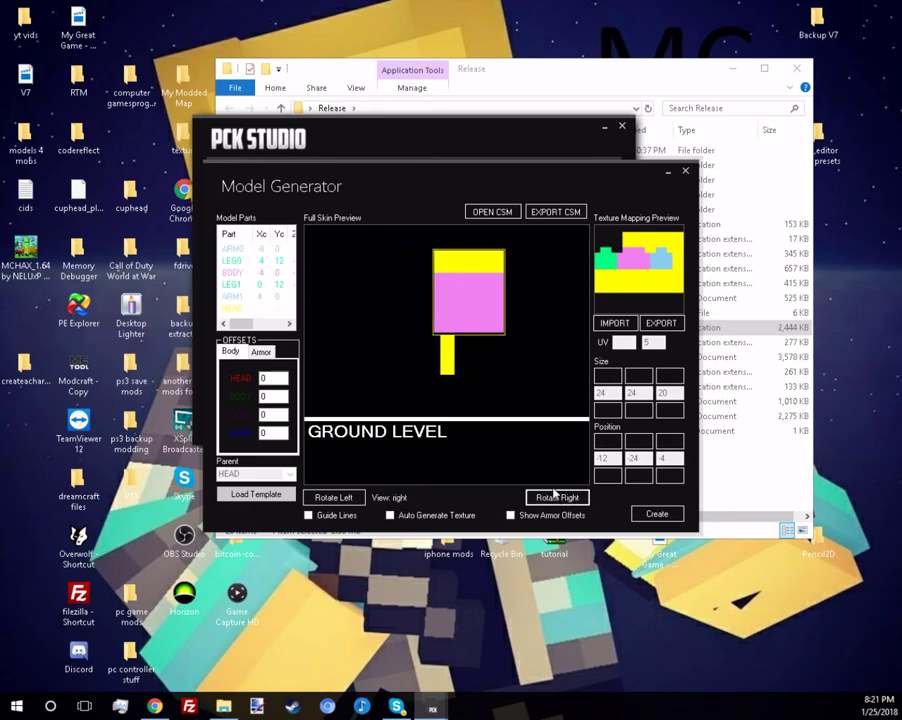
left_click(545, 497)
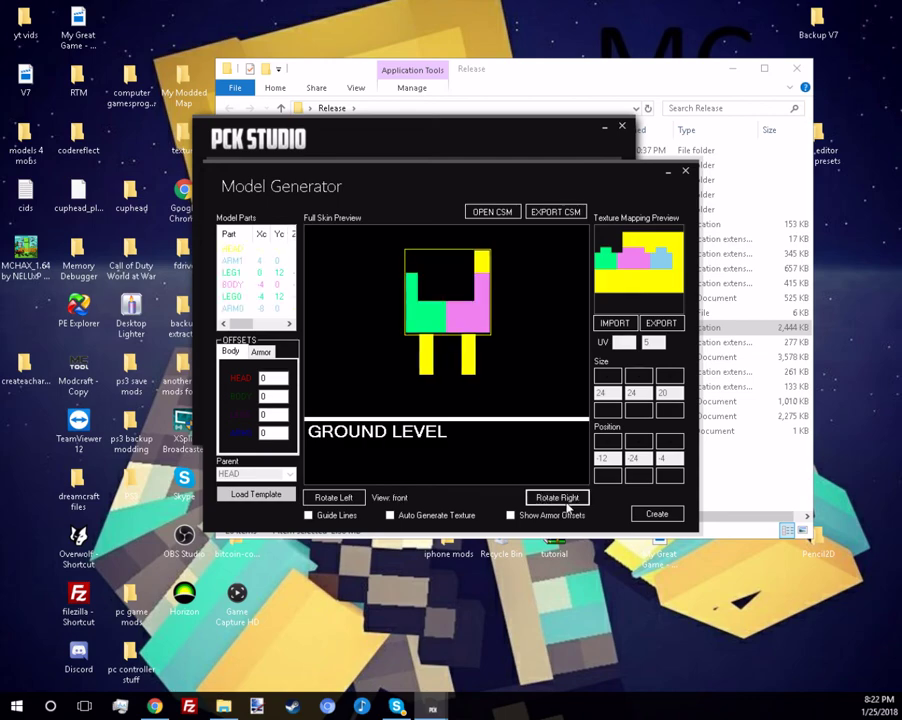
left_click(658, 514)
left_click(497, 347)
Step: Add skin dlcskin99884414.png to the pack, accepting the 64x64 notice and cache warning
left_click(482, 396)
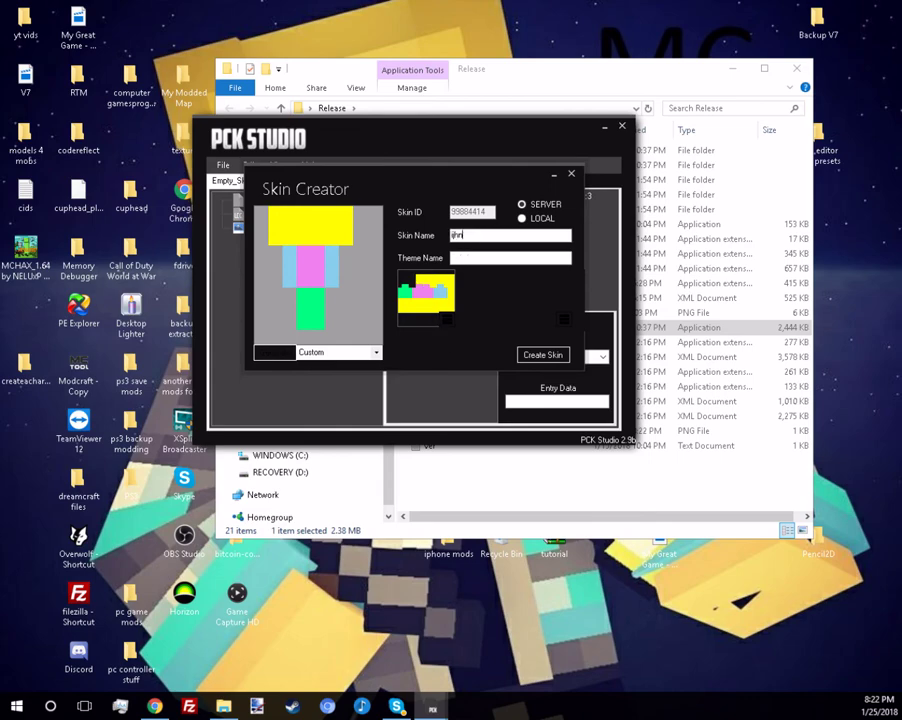
left_click(542, 355)
left_click(471, 397)
left_click(275, 243)
Step: Reselect dlcskin99884414.png and inspect its ANIM and ARM0 offset Meta entries
left_click(288, 228)
left_click(285, 242)
scroll(447, 357, "down", 4)
left_click(420, 386)
scroll(422, 388, "up", 5)
left_click(421, 385)
left_click(421, 385)
left_click(421, 385)
Step: Inspect the HEAD box entry, then compare with the dlcskin99884417.png monkey skin
scroll(422, 383, "up", 2)
left_click(421, 377)
scroll(421, 379, "up", 2)
left_click(420, 377)
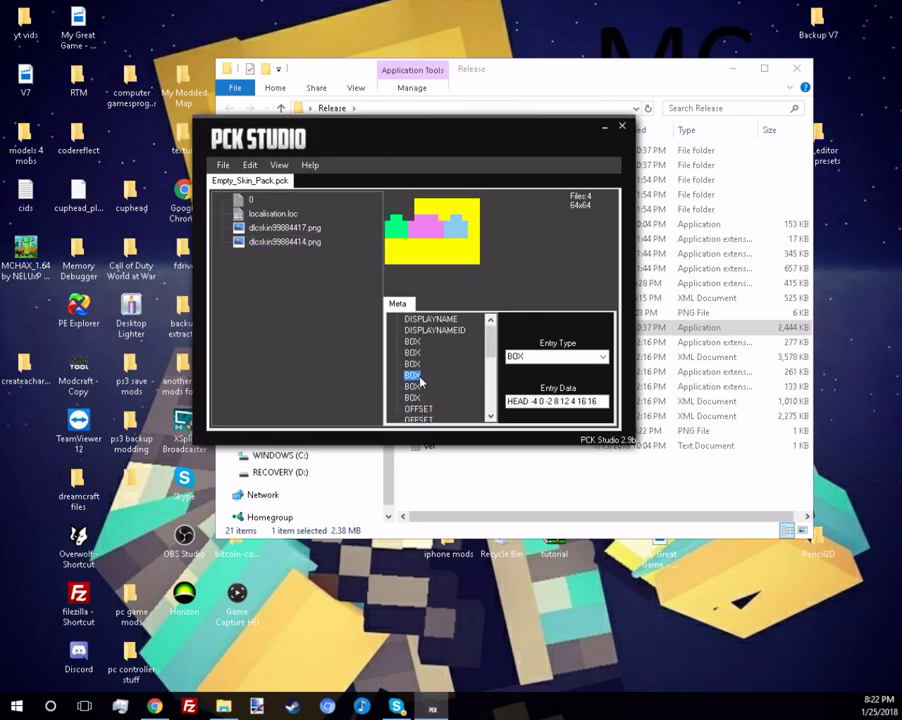
left_click(261, 295)
left_click(252, 228)
left_click(255, 241)
left_click(258, 228)
Step: Start creating another skin from localisation.loc, then close it without adding anything
left_click(270, 213)
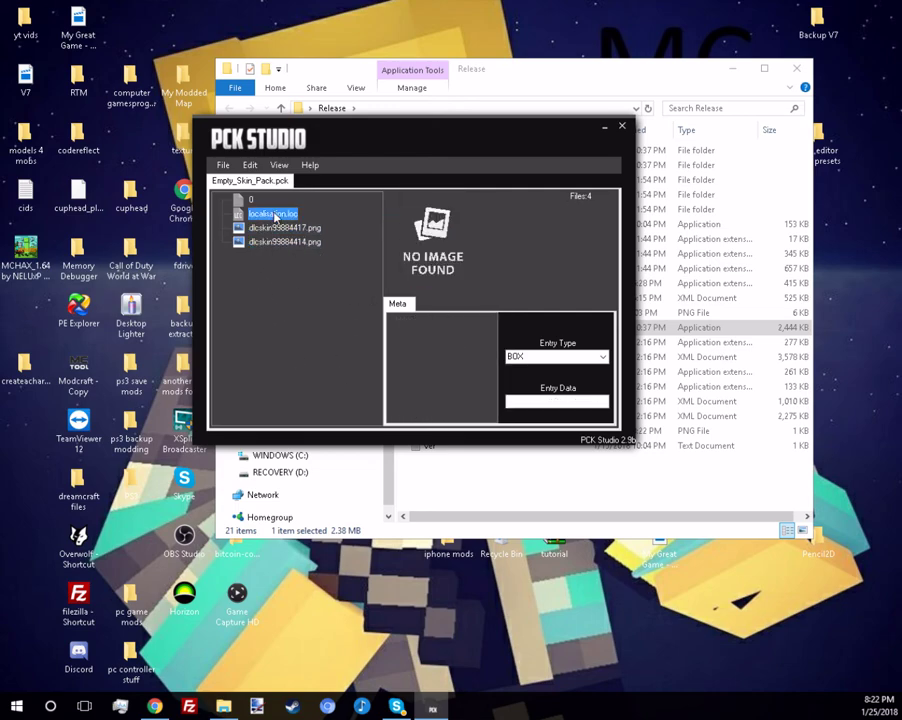
right_click(274, 214)
mouse_move(320, 222)
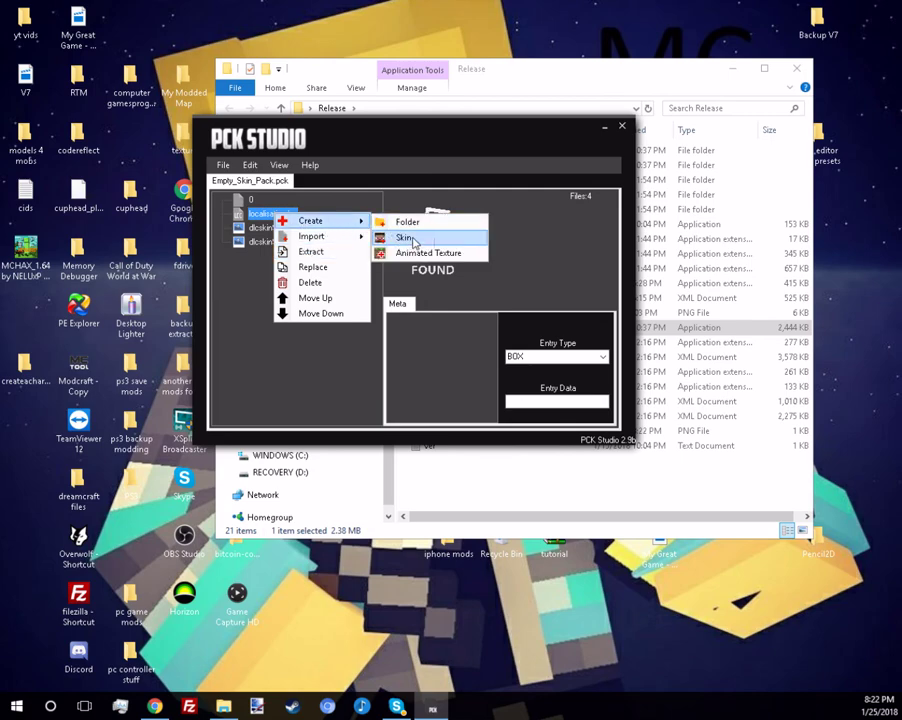
left_click(401, 245)
left_click(476, 397)
left_click(572, 188)
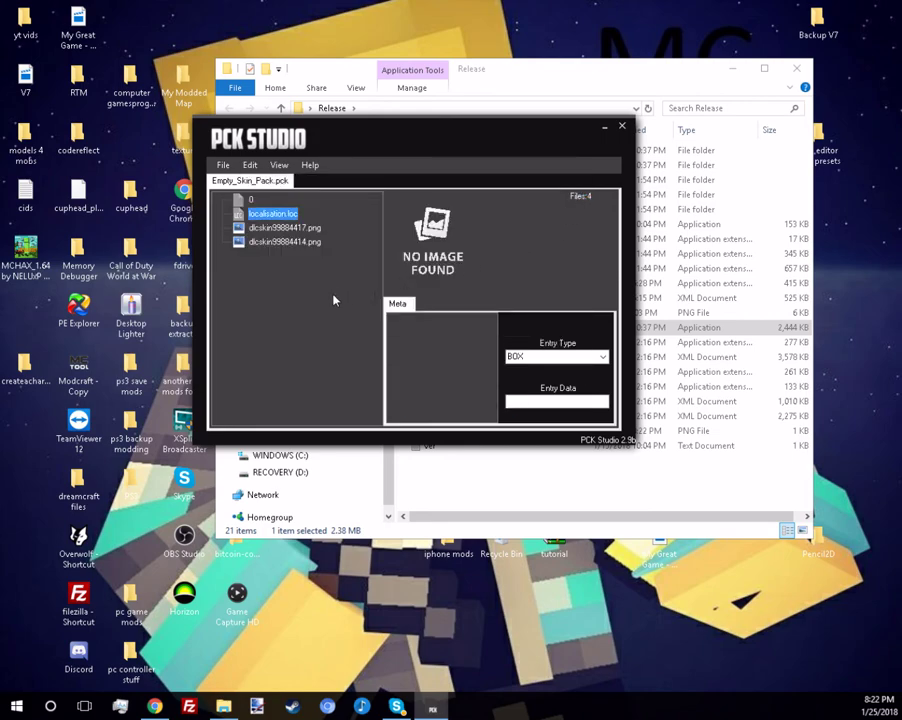
Step: Extract dlcskin99884414.png from the pack into plugins\presets as lolwtf
left_click(280, 242)
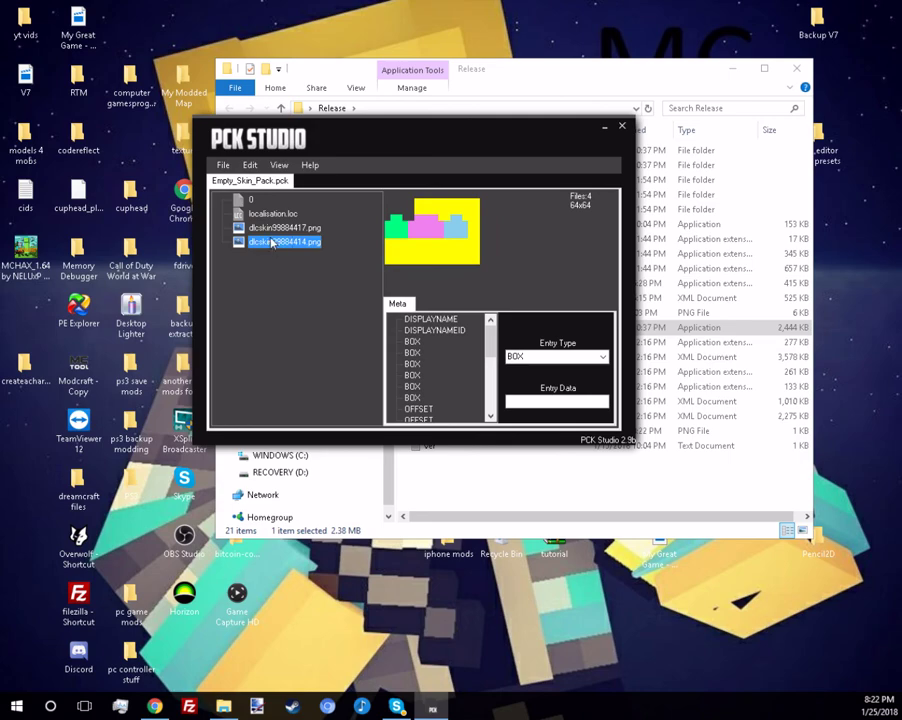
right_click(272, 243)
left_click(338, 276)
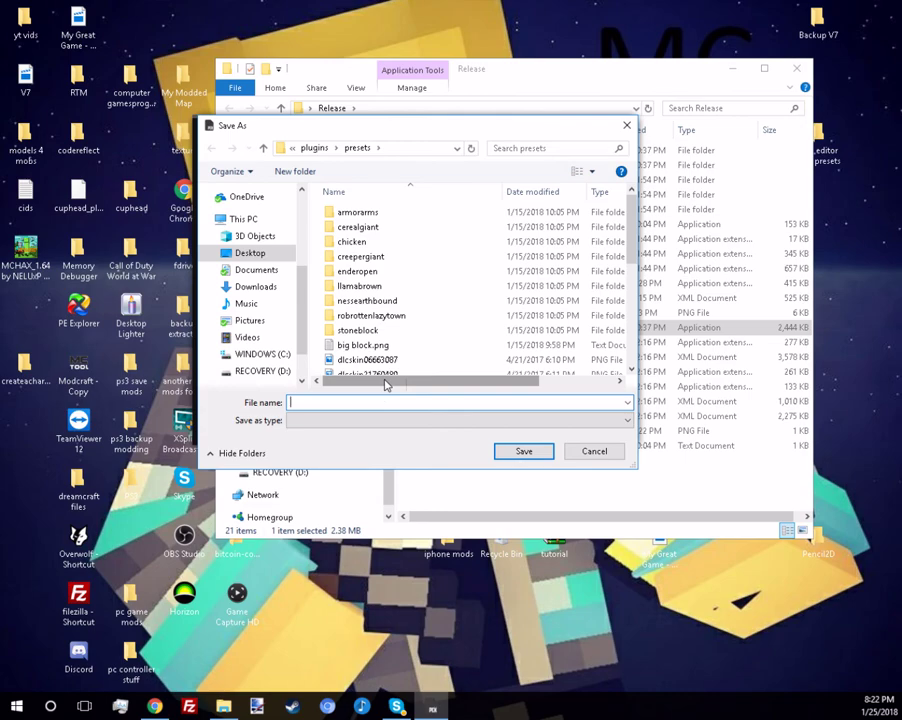
type("lolwtf")
left_click(526, 449)
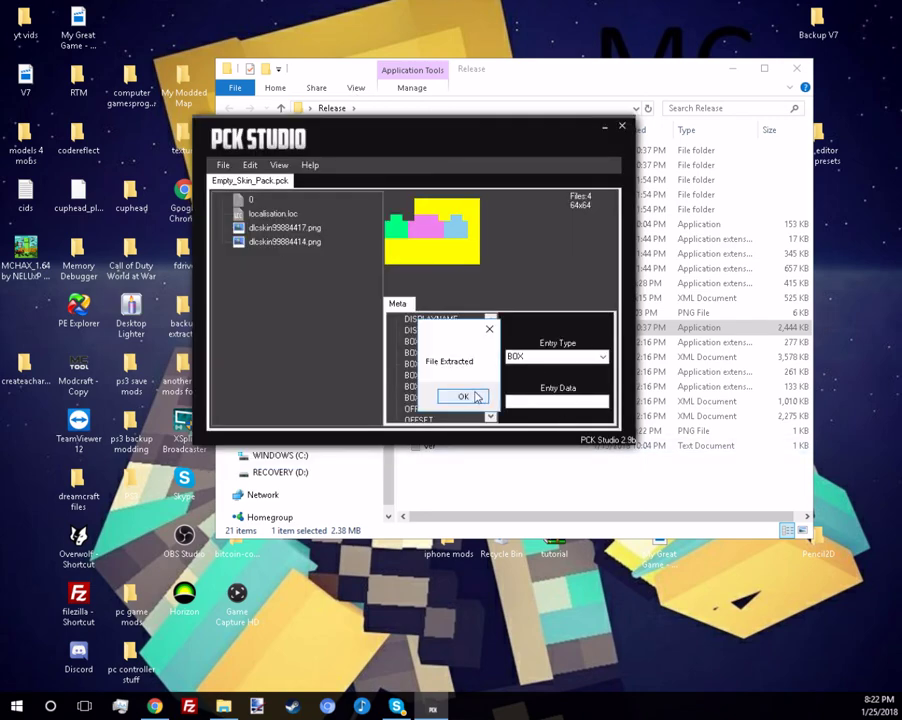
left_click(463, 396)
Step: Open dlcskin99884414.png from plugins\presets\lolwtf as text in Notepad
left_click(500, 70)
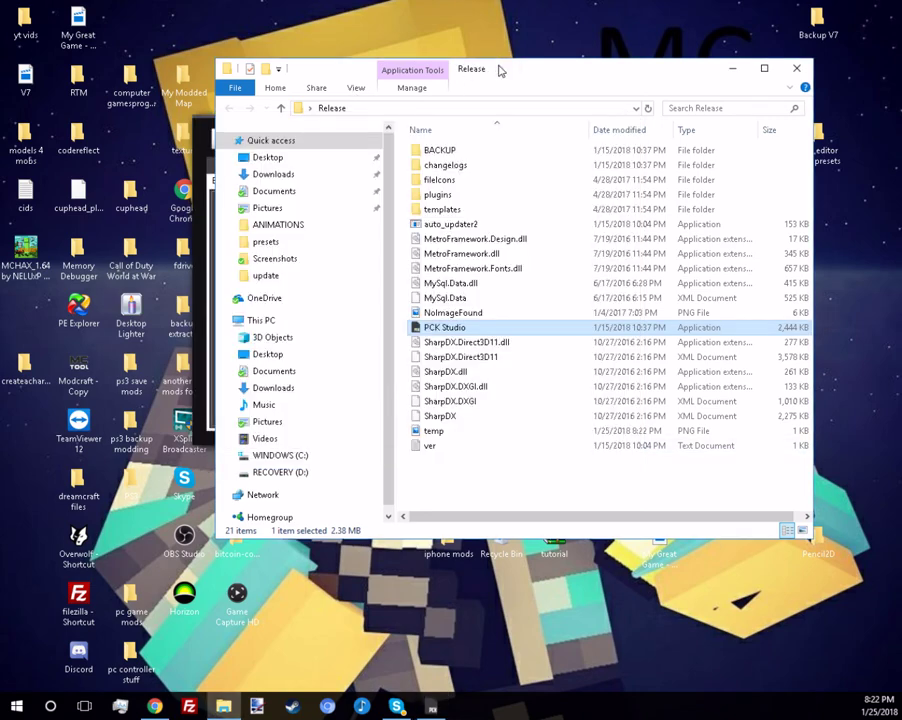
double_click(451, 194)
left_click(450, 156)
double_click(451, 159)
double_click(463, 244)
left_click(528, 171)
double_click(528, 171)
Step: Delete the three DISPLAYNAME lines so the file starts at FREE:1, save and close
left_click_drag(389, 311, 399, 283)
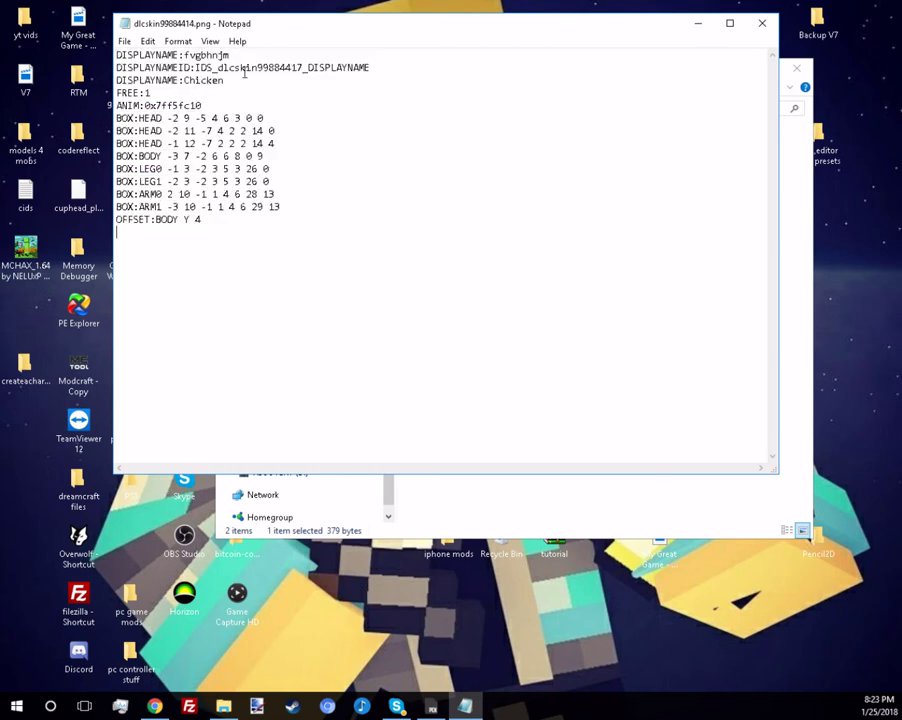
left_click_drag(379, 67, 117, 50)
key("BackSpace")
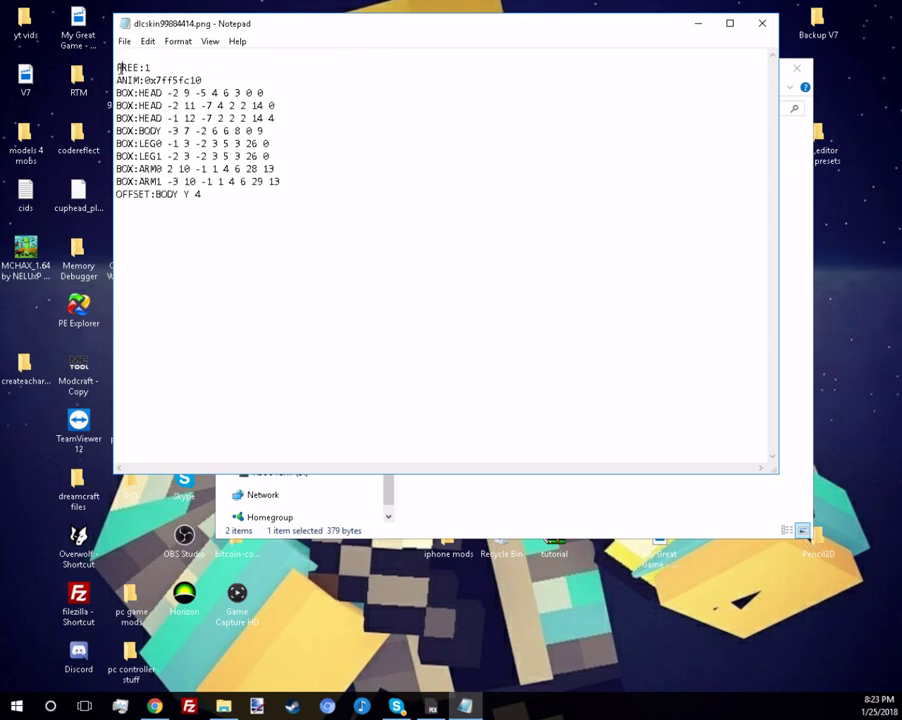
key("Delete")
left_click(124, 41)
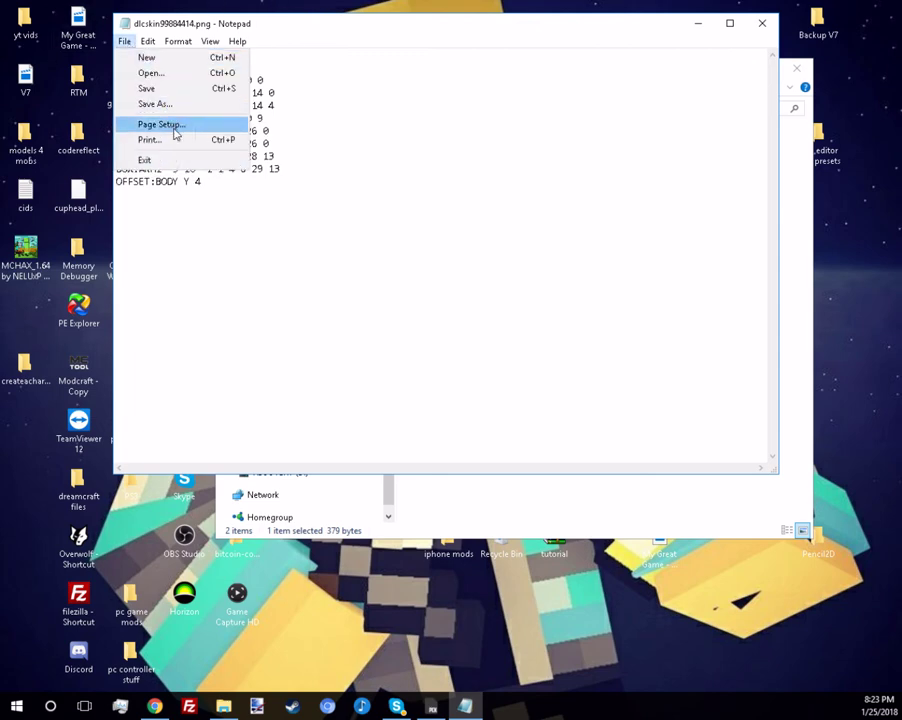
left_click(167, 91)
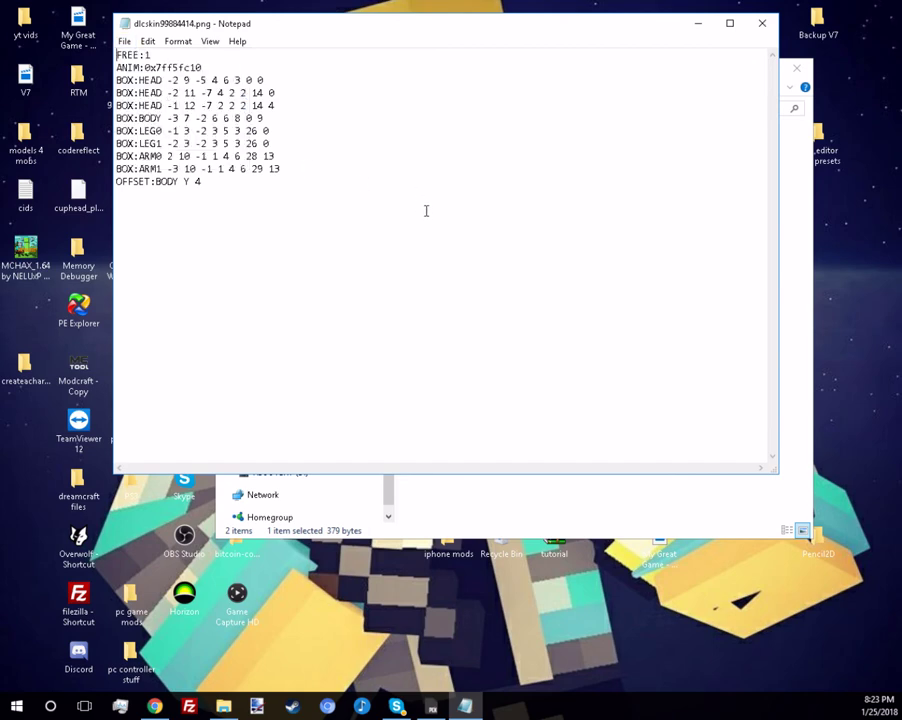
left_click(770, 24)
Step: Rename the edited file to wtflol.png, keeping the .png extension
right_click(546, 179)
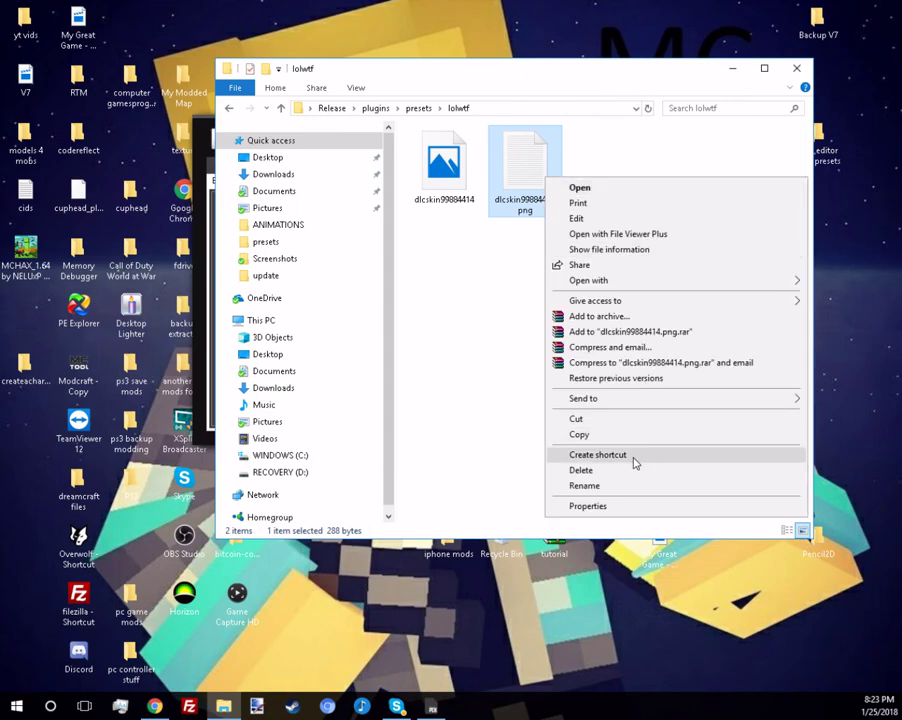
left_click(618, 486)
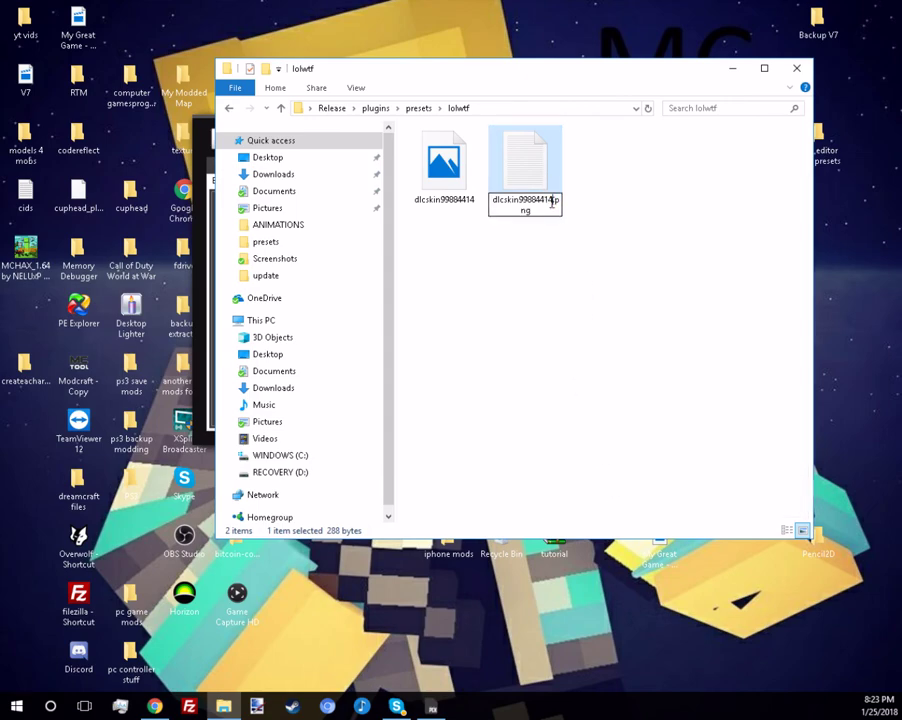
key("shift+Left")
key("shift+Left")
key("shift+Left")
key("shift+Left")
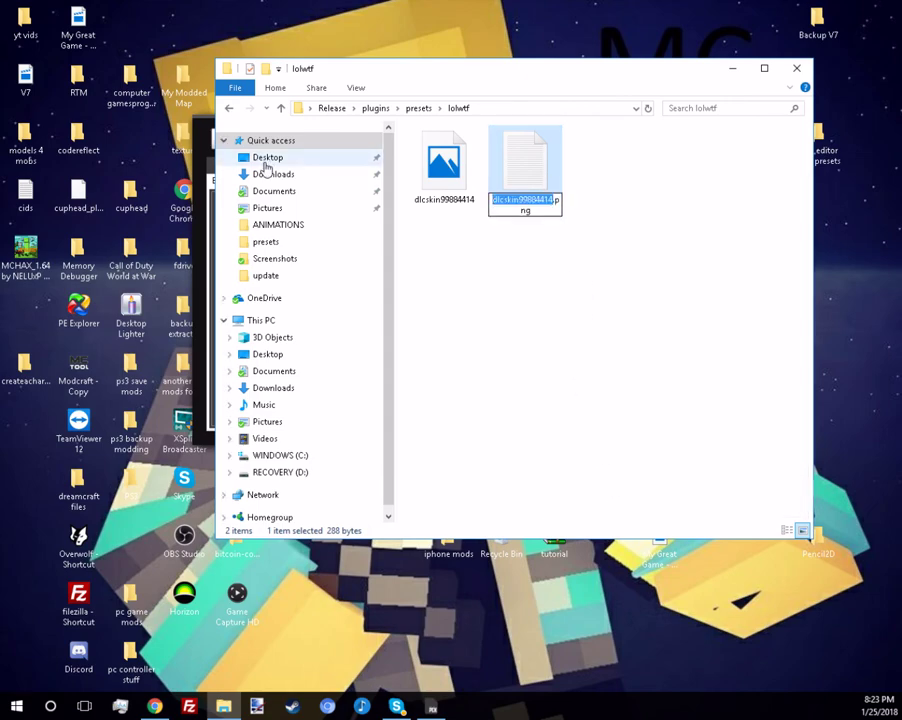
type("wtflol")
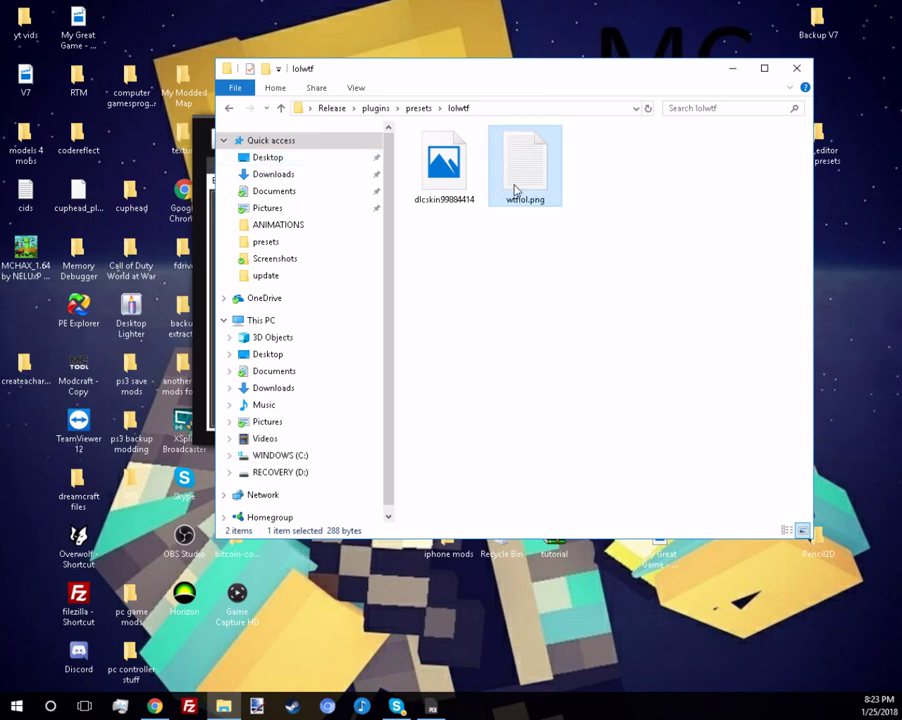
Step: Copy wtflol.png into the parent presets folder and return to PCK Studio
right_click(520, 177)
left_click(558, 435)
left_click(418, 108)
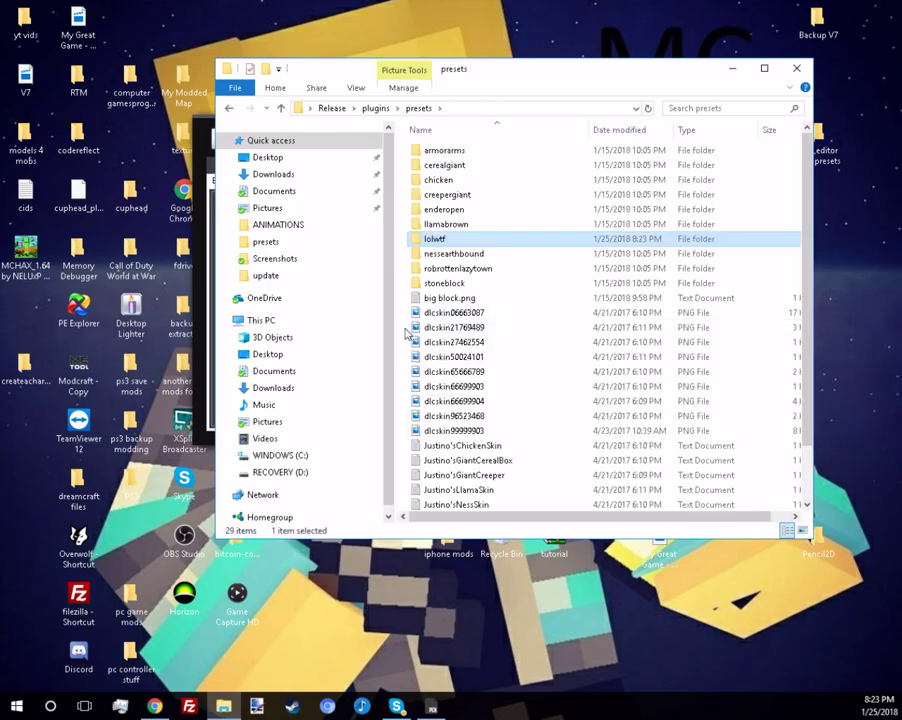
right_click(406, 330)
right_click(574, 327)
left_click(604, 425)
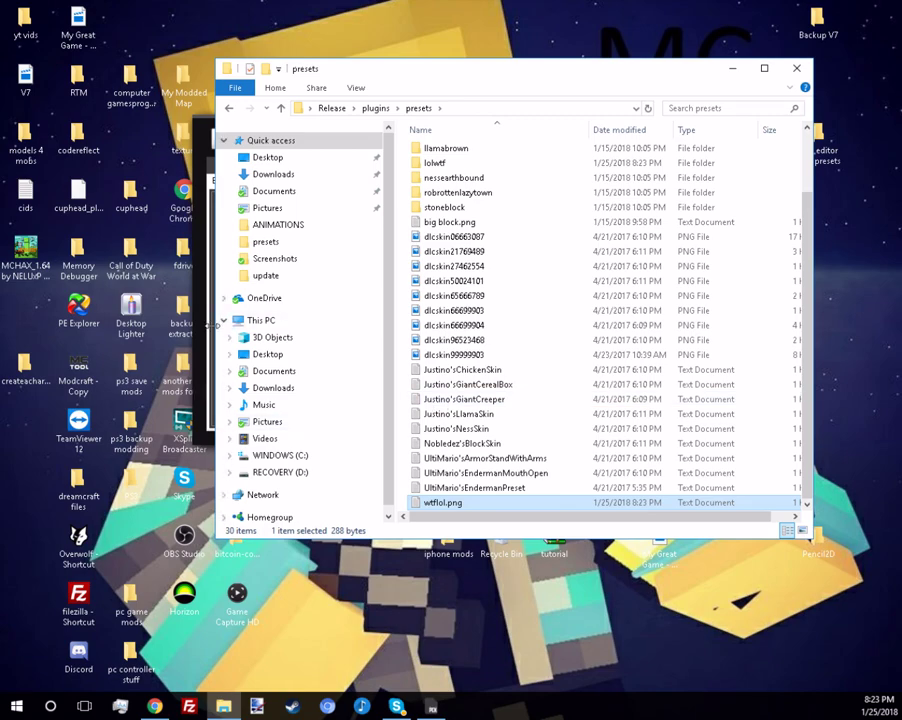
left_click(210, 343)
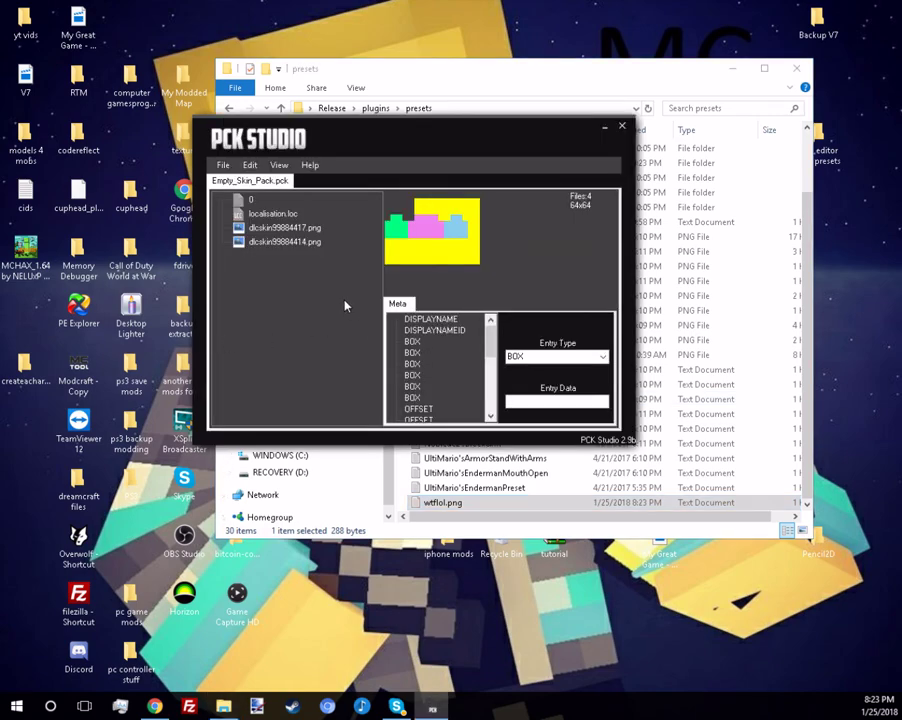
Step: Add the wtflol.png preset to the skin's metadata via Add Preset
scroll(420, 395, "down", 4)
right_click(472, 403)
left_click(488, 404)
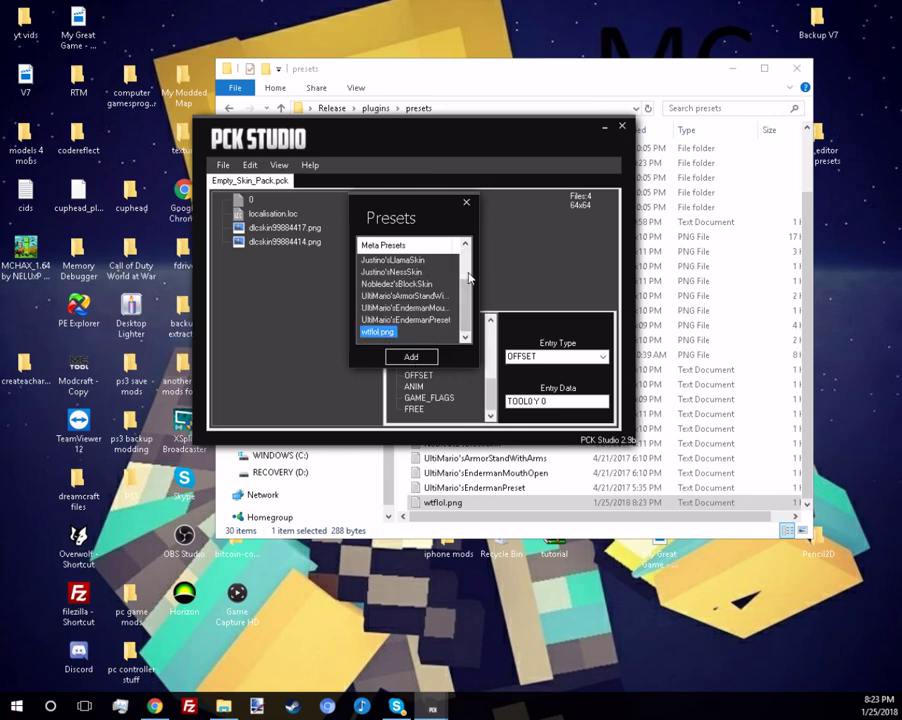
left_click(466, 205)
left_click(241, 229)
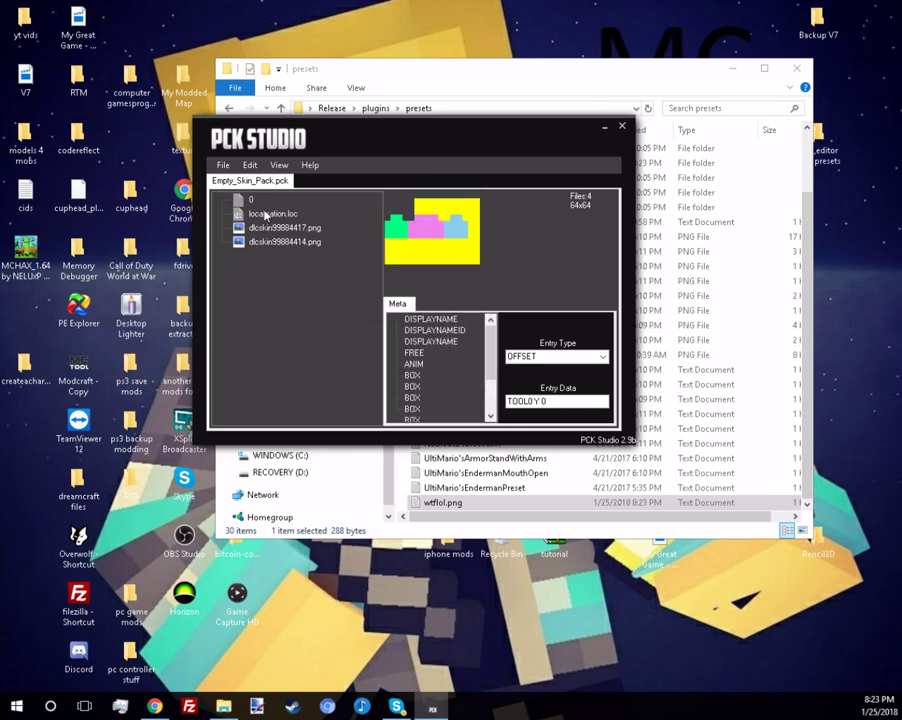
Step: Create another skin from localisation.loc and mark it as a SERVER skin
right_click(264, 215)
mouse_move(340, 221)
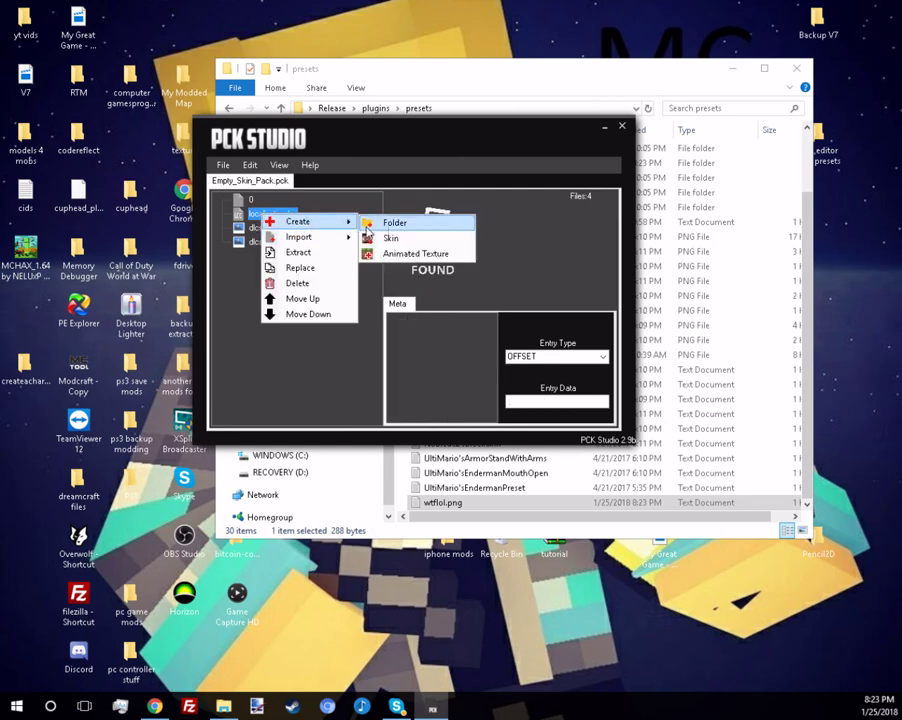
left_click(373, 237)
left_click(475, 397)
left_click(522, 217)
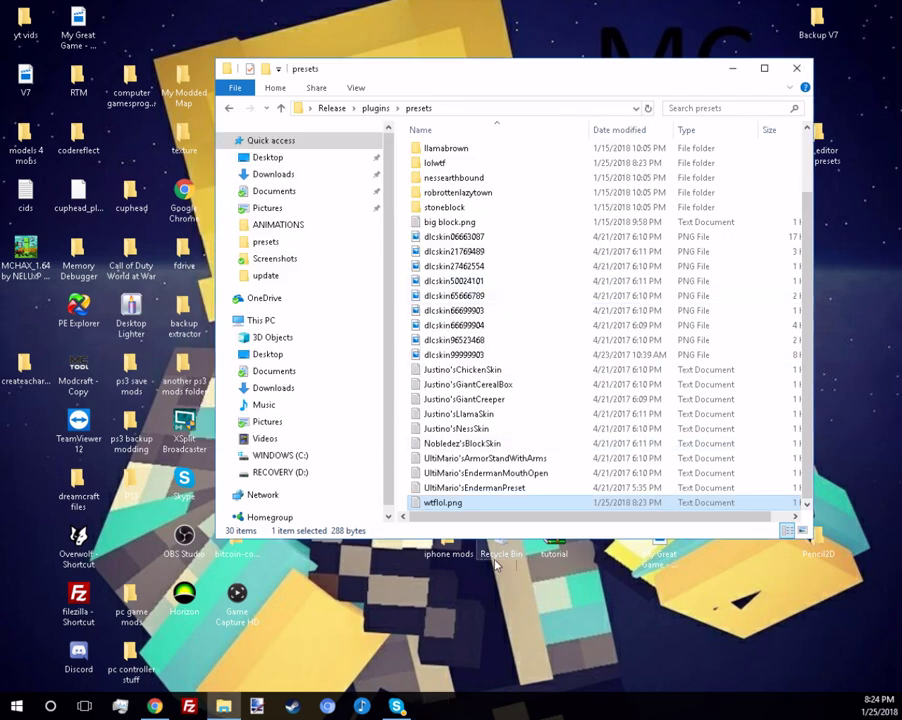
Step: Go up through plugins to the Release folder and launch PCK Studio
left_click(368, 109)
left_click(329, 108)
left_click(432, 327)
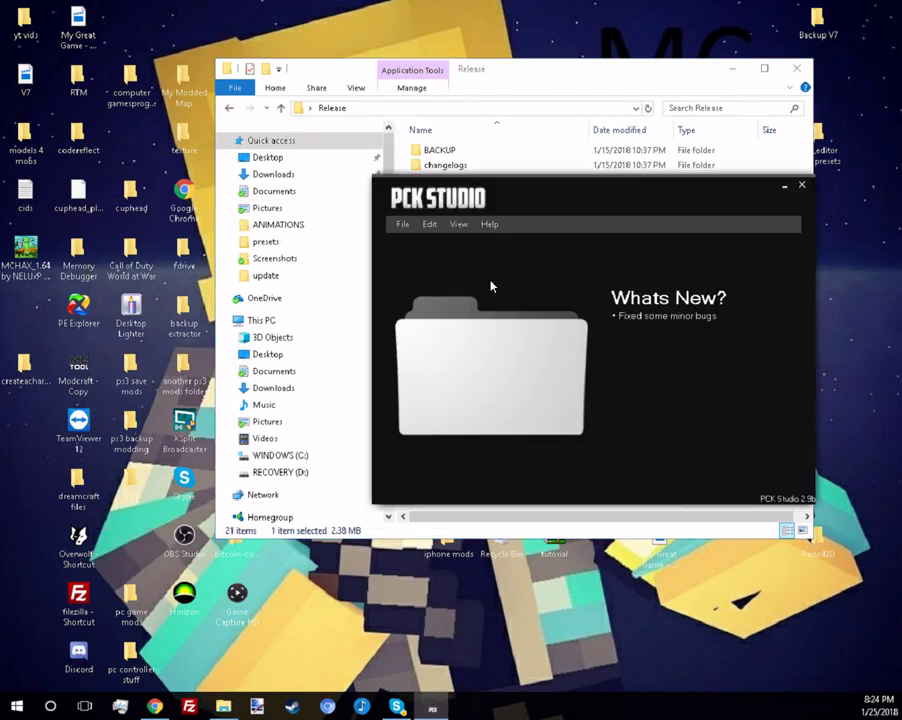
Step: Cancel opening an existing pack, close the extra window, and create a new Empty_Skin_Pack.pck
left_click(403, 224)
left_click(412, 248)
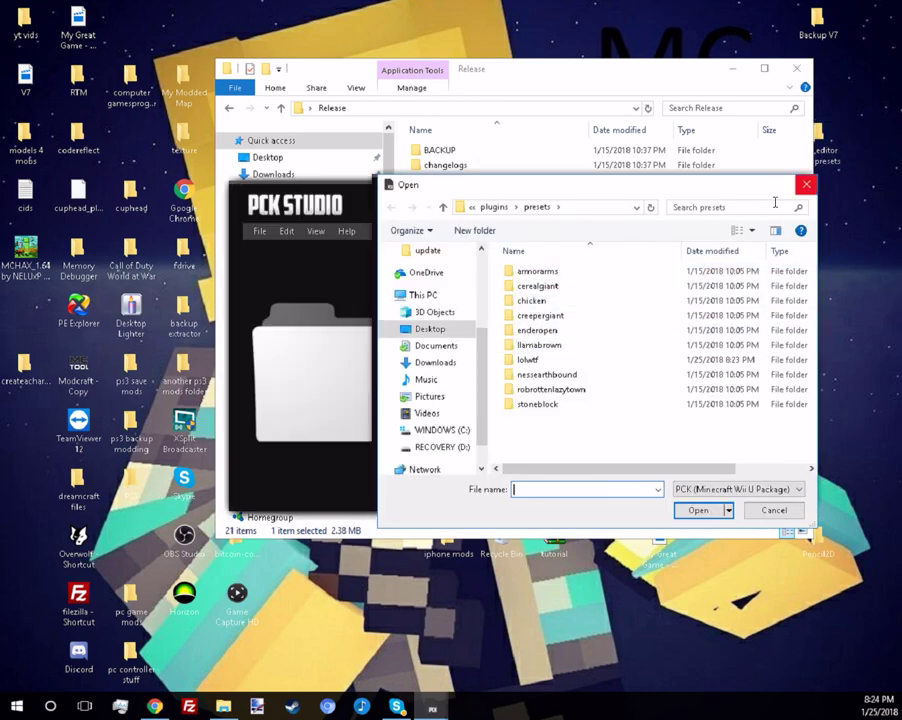
left_click(806, 184)
left_click(801, 184)
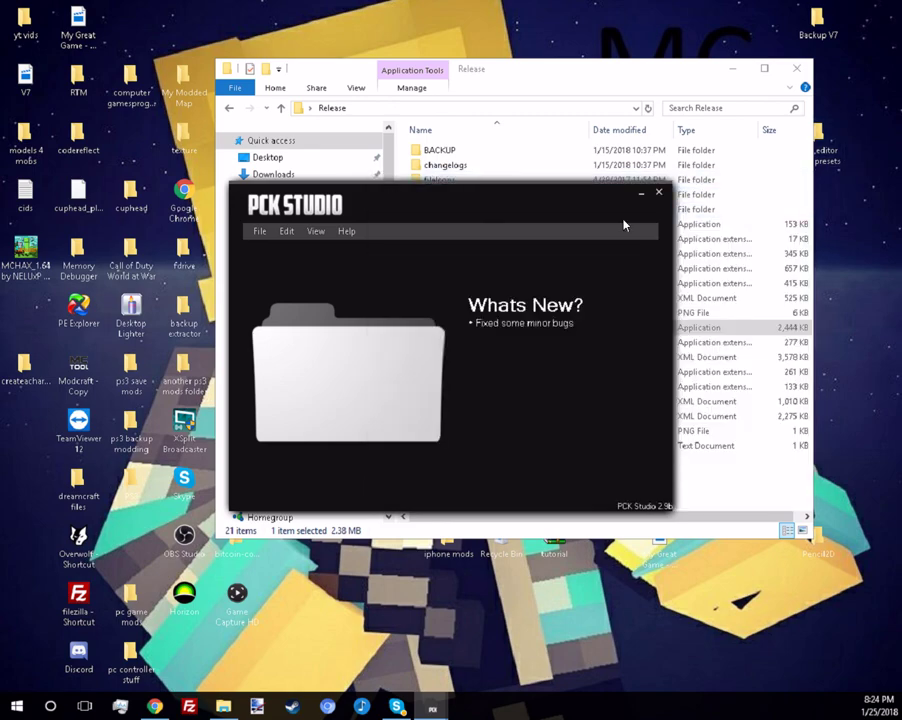
left_click(260, 231)
left_click(278, 246)
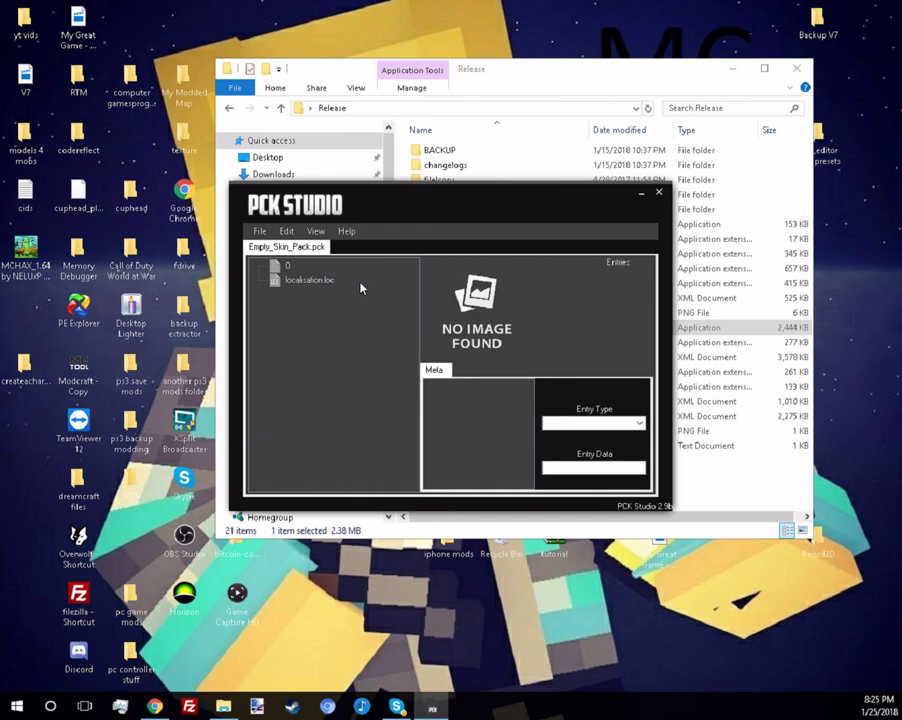
left_click(312, 284)
Step: Create a new skin from localisation.loc and set it to SERVER in Skin Creator
right_click(309, 285)
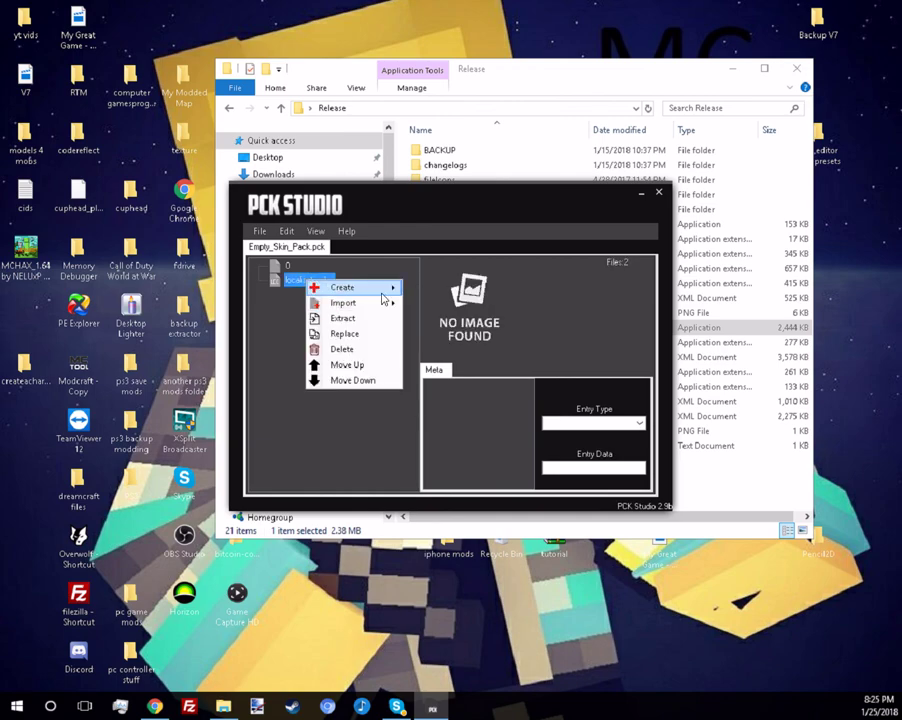
mouse_move(385, 289)
left_click(480, 306)
left_click(566, 285)
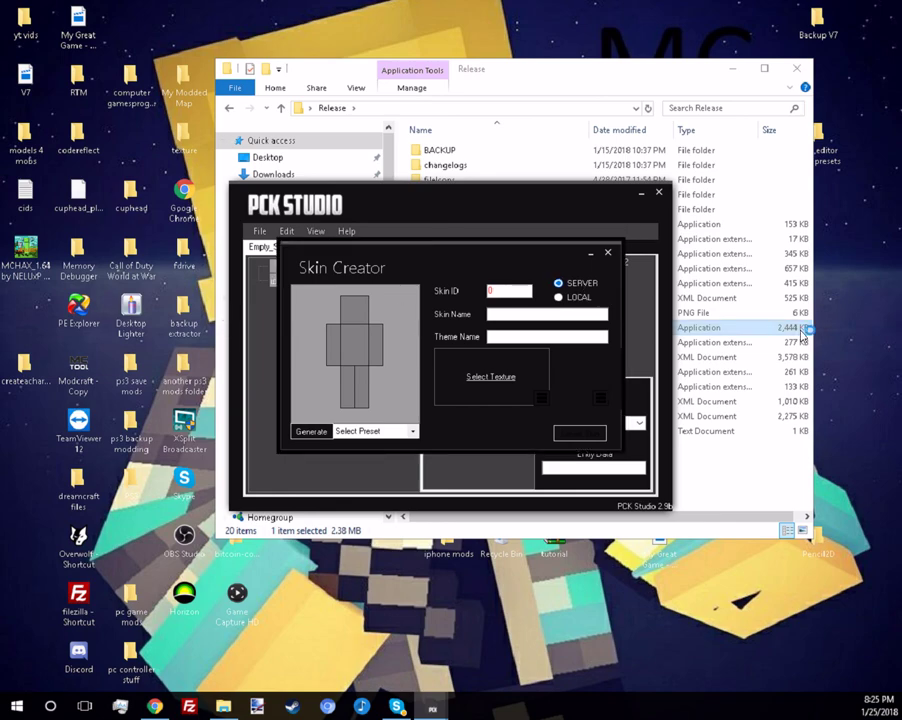
left_click(515, 328)
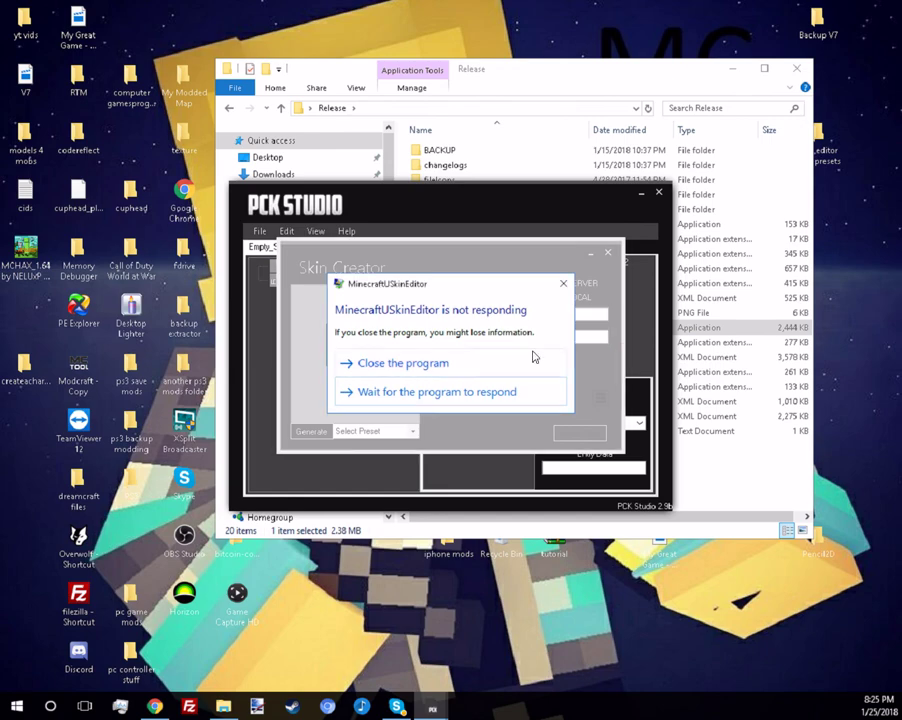